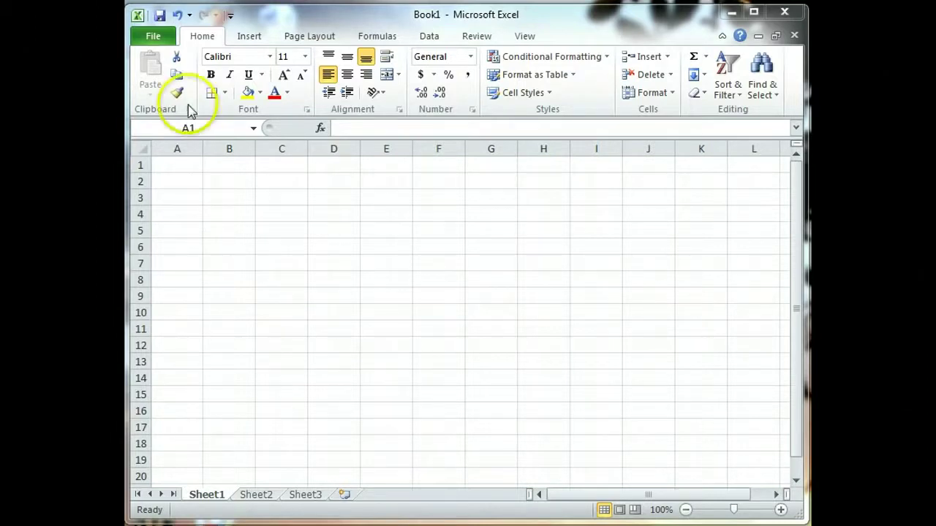
- Enter the title GENERAL JOURNAL in cell A1 and narrow column A slightly
{"action": "left_click", "coordinate": [170, 164]}
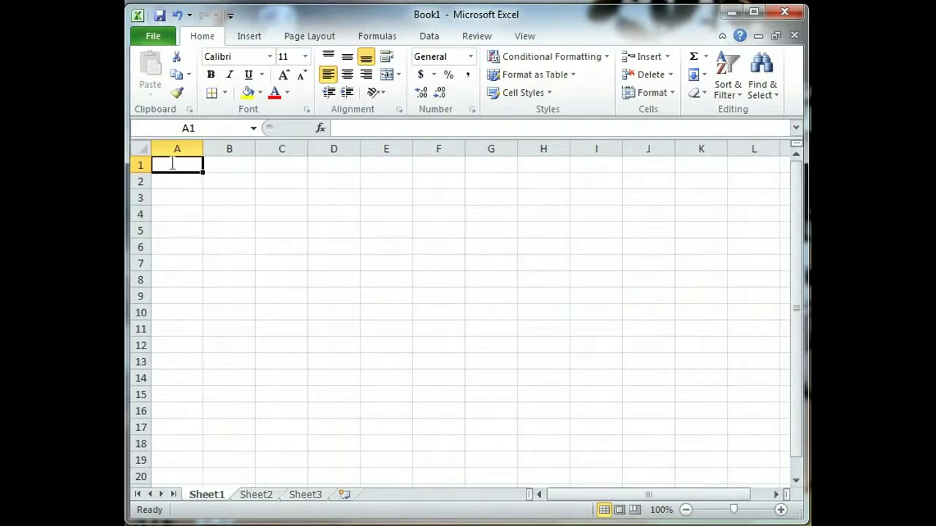
{"action": "type", "text": "GENERAL"}
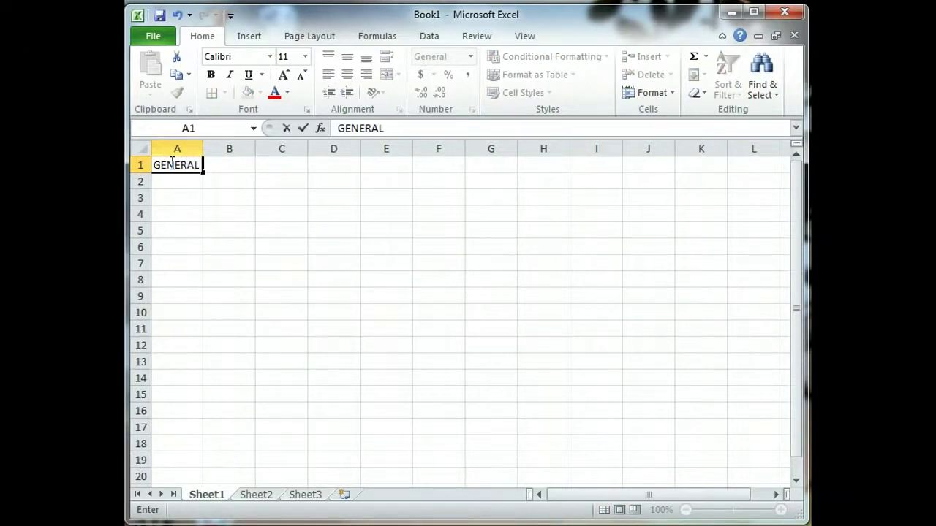
{"action": "type", "text": " JOURN"}
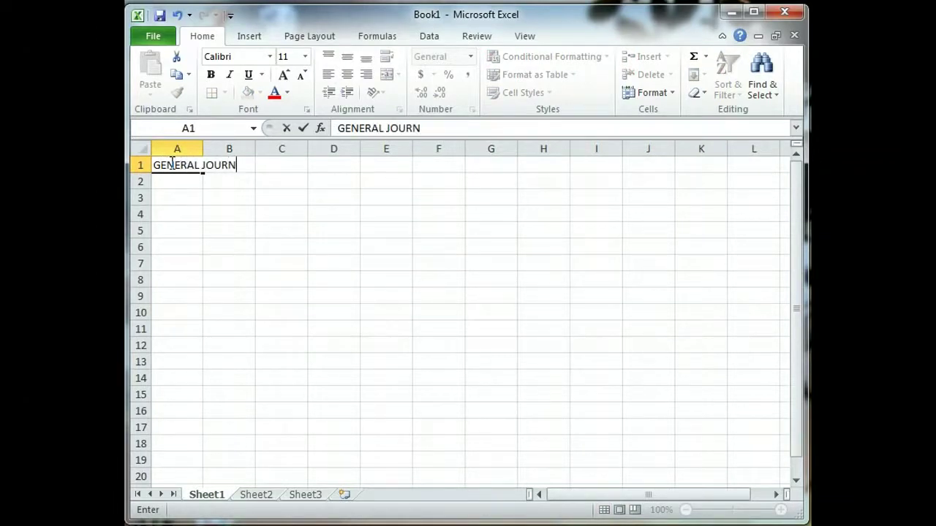
{"action": "type", "text": "AL"}
{"action": "key", "text": "Return"}
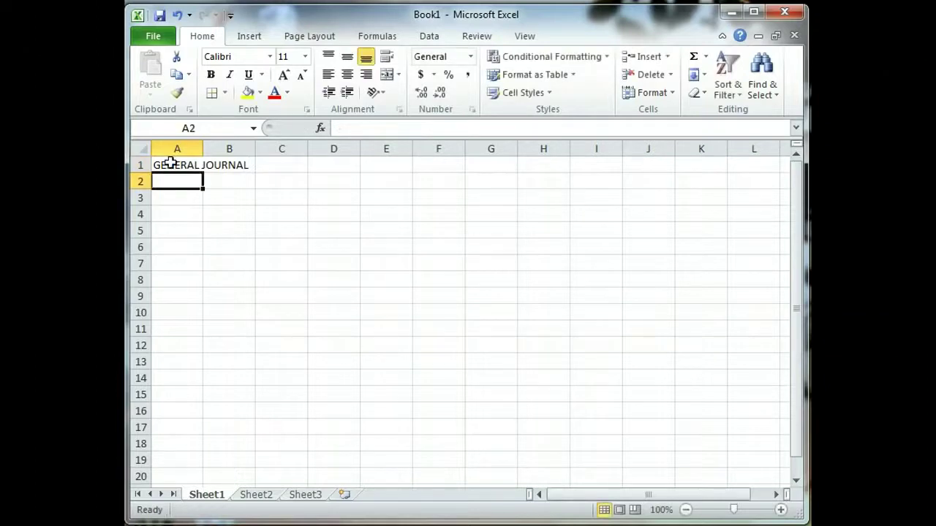
{"action": "left_click", "coordinate": [170, 162]}
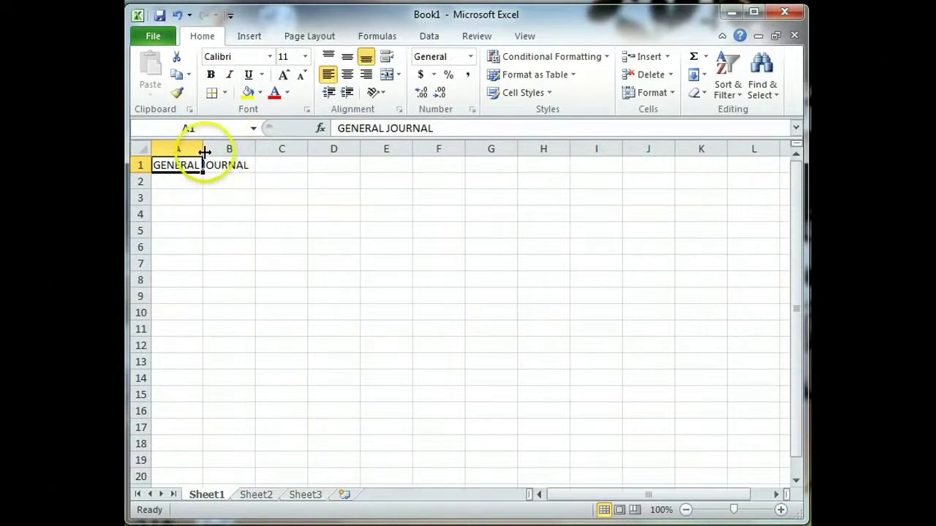
{"action": "mouse_move", "coordinate": [204, 152]}
{"action": "left_mouse_down"}
{"action": "mouse_move", "coordinate": [248, 152]}
{"action": "mouse_move", "coordinate": [201, 148]}
{"action": "left_mouse_up"}
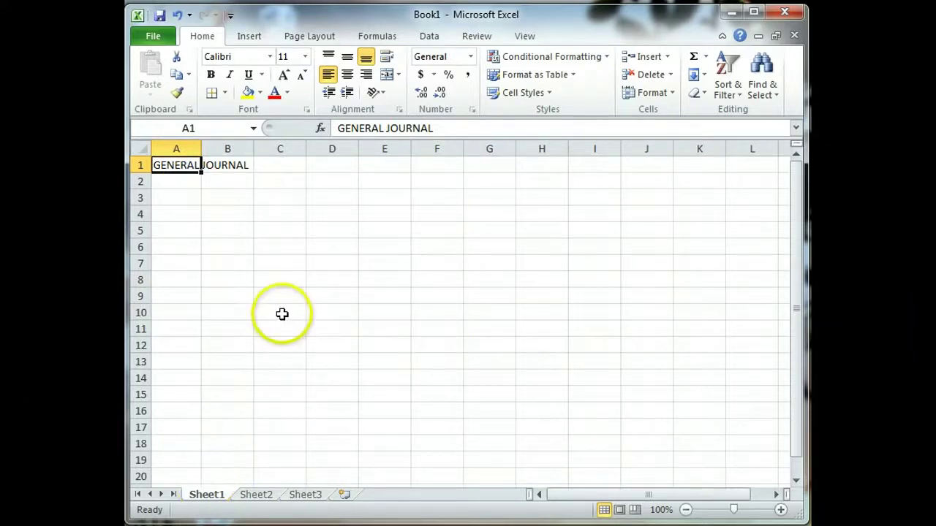
- Enter the column heading DATE in cell B2
{"action": "left_click", "coordinate": [239, 182]}
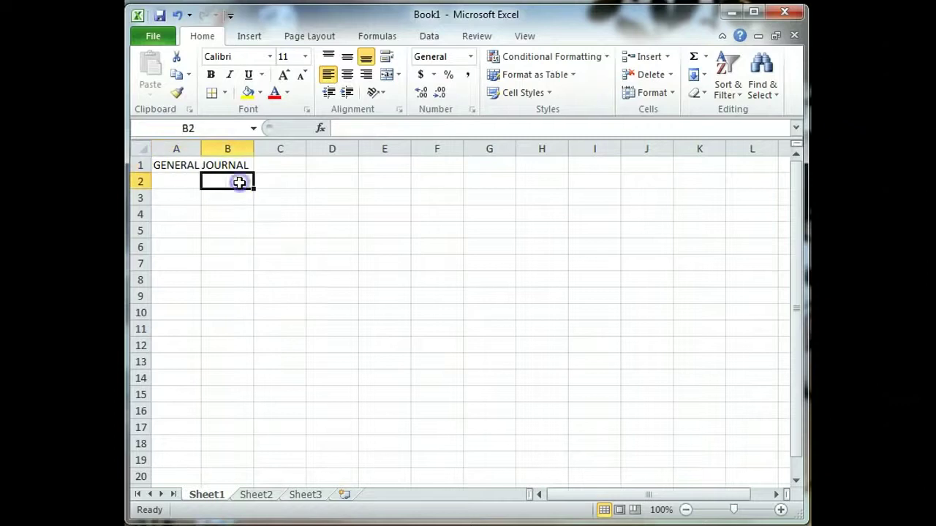
{"action": "type", "text": "DATE"}
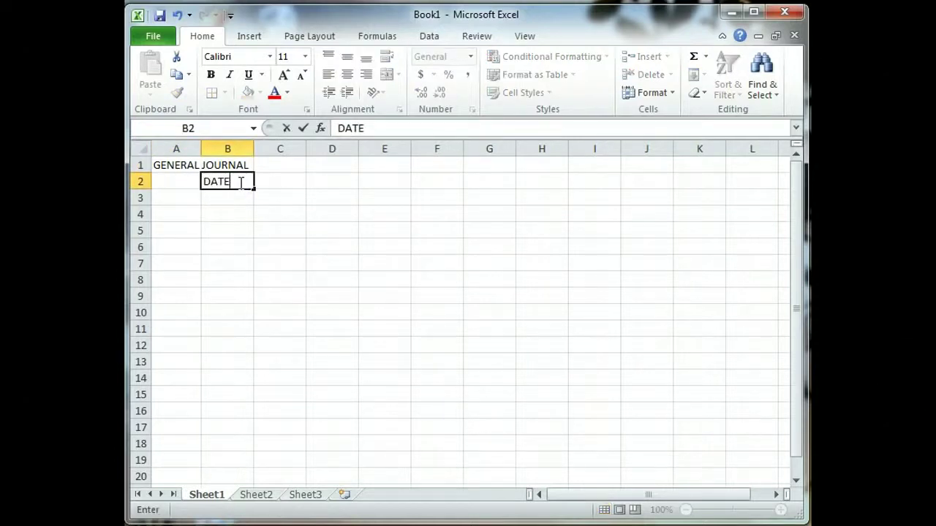
{"action": "key", "text": "Return"}
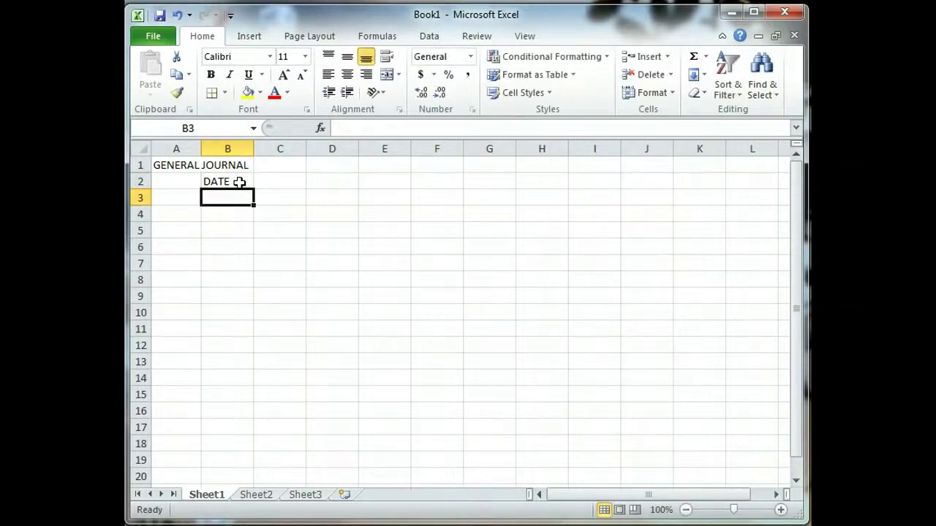
- Number the journal lines from 1 to 34 down column A, starting in cell A3, by extending a 1, 2 series
{"action": "key", "text": "Left"}
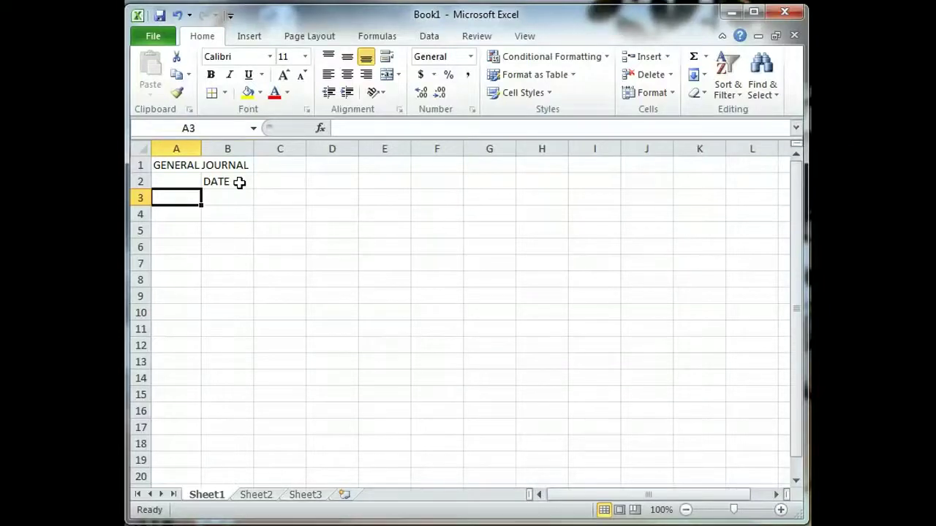
{"action": "type", "text": "1"}
{"action": "key", "text": "Return"}
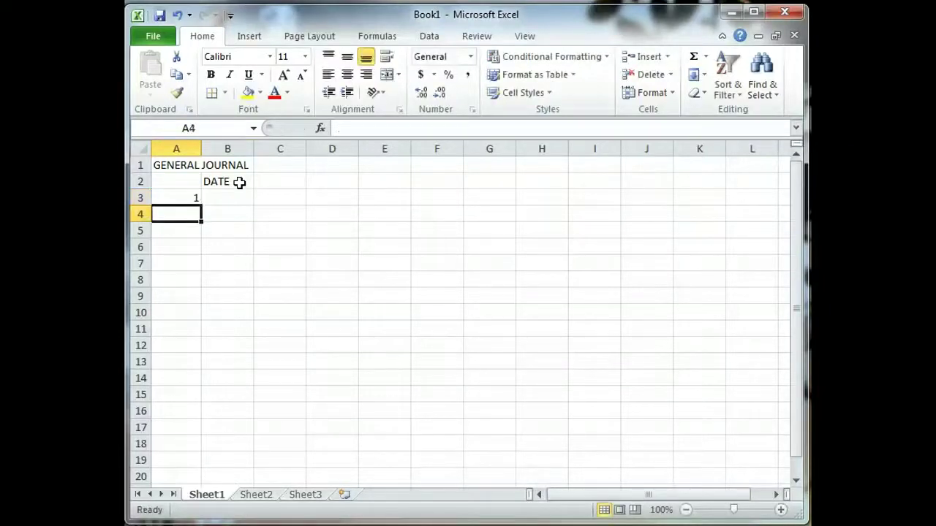
{"action": "type", "text": "2"}
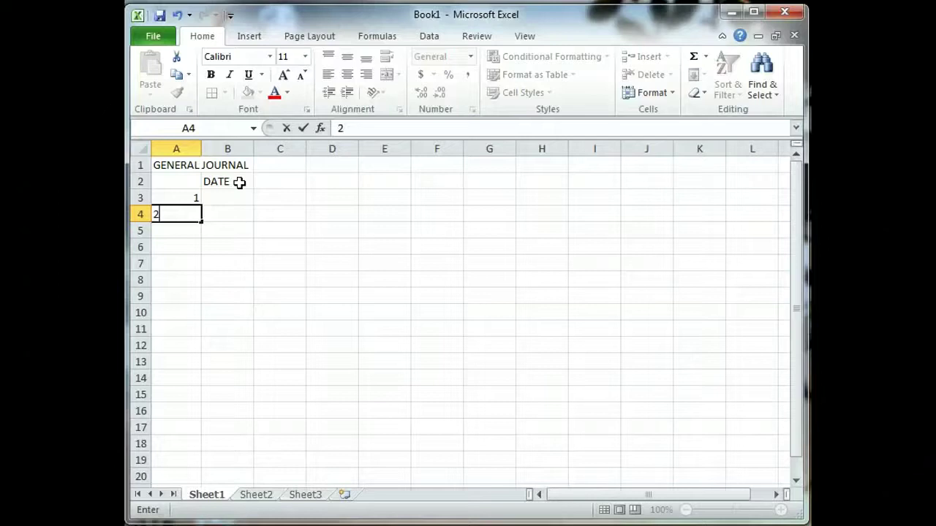
{"action": "key", "text": "Return"}
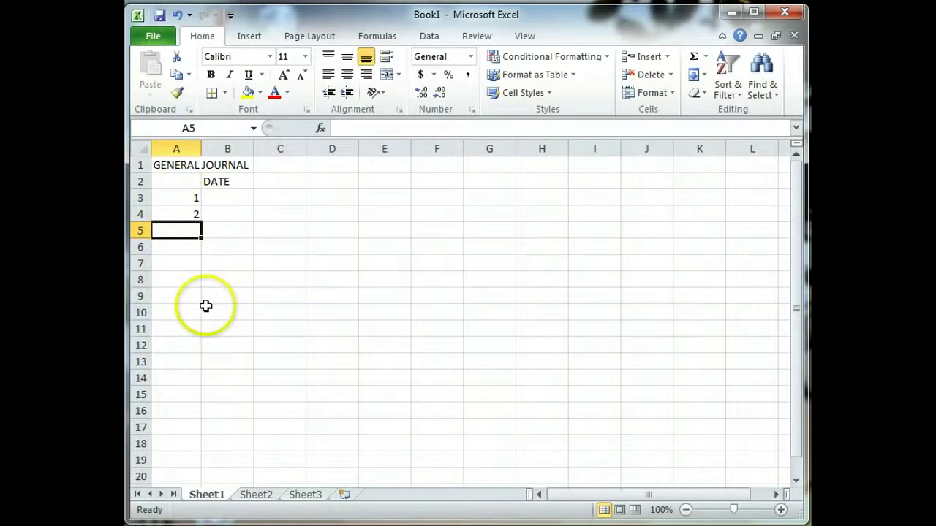
{"action": "left_click_drag", "start_coordinate": [178, 196], "coordinate": [179, 208]}
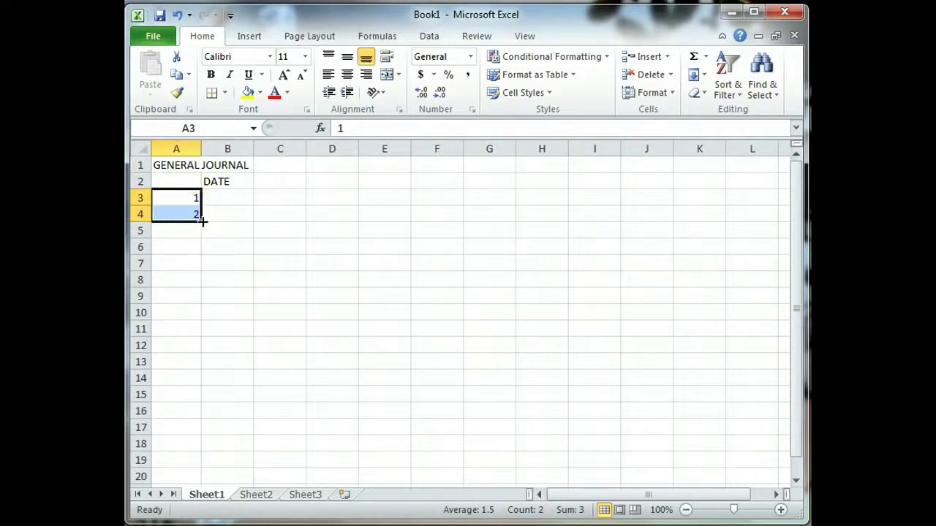
{"action": "left_click_drag", "start_coordinate": [202, 221], "coordinate": [199, 437]}
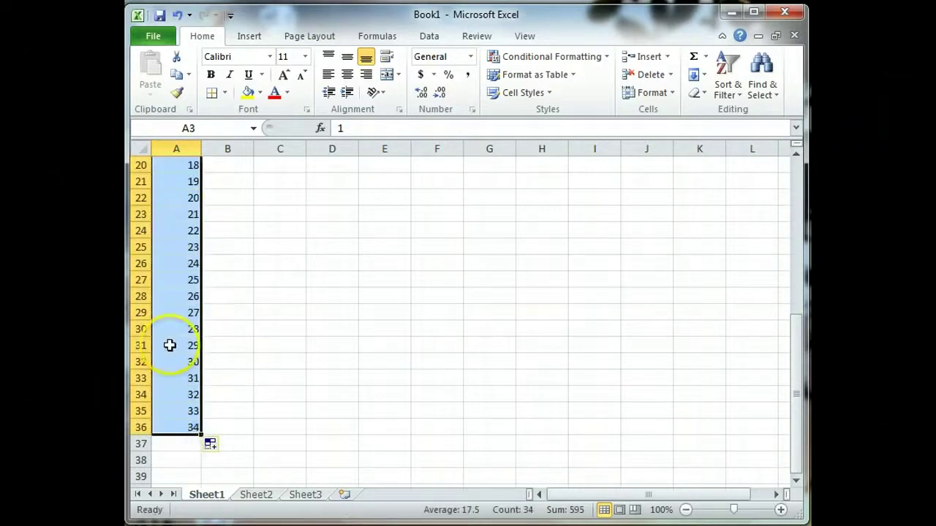
{"action": "scroll", "coordinate": [179, 324], "scroll_direction": "up", "scroll_amount": 6}
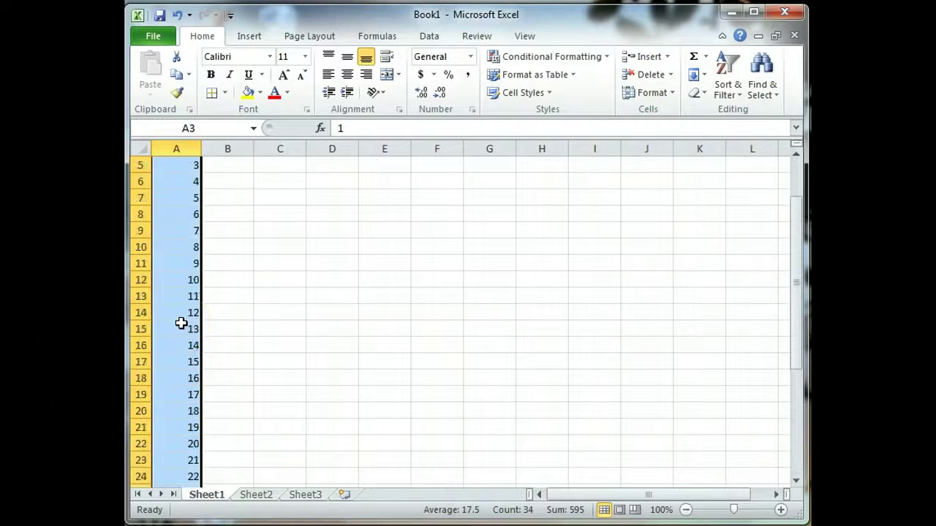
{"action": "left_click", "coordinate": [184, 295]}
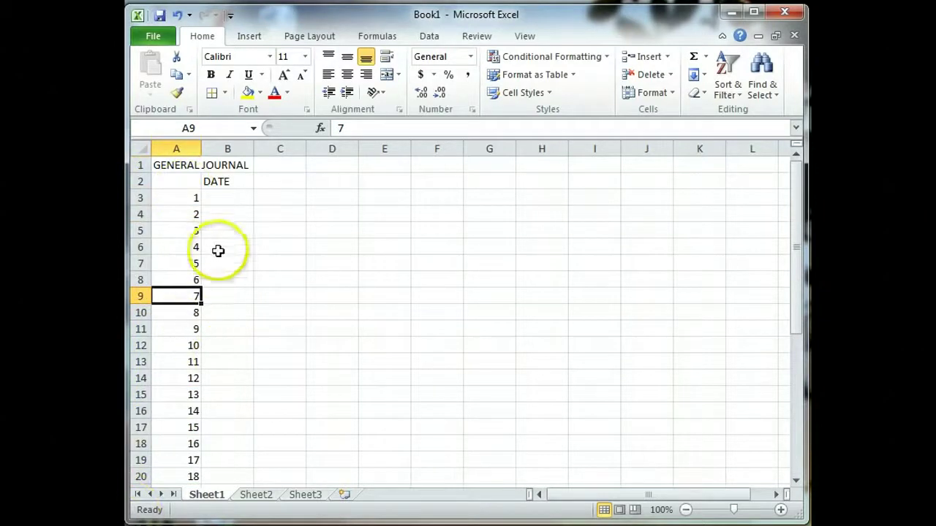
{"action": "scroll", "coordinate": [211, 240], "scroll_direction": "down", "scroll_amount": 2}
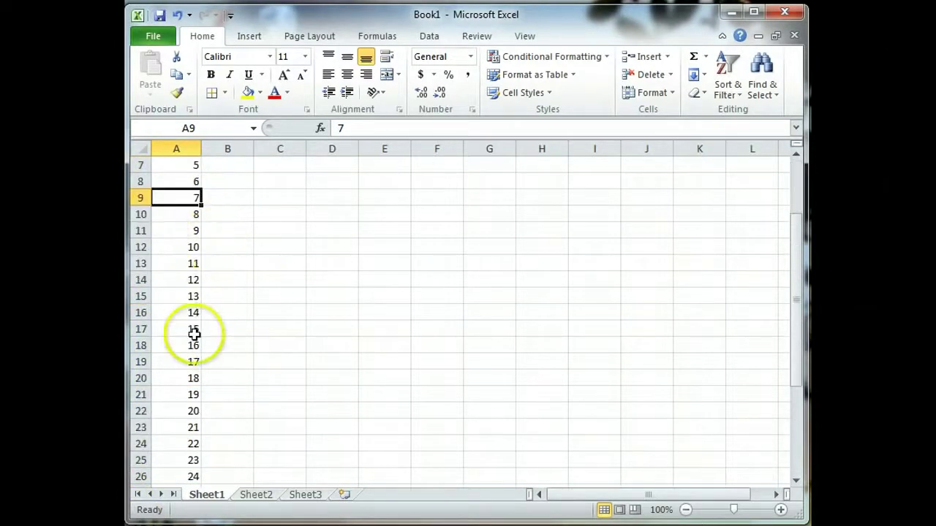
{"action": "scroll", "coordinate": [193, 330], "scroll_direction": "up", "scroll_amount": 2}
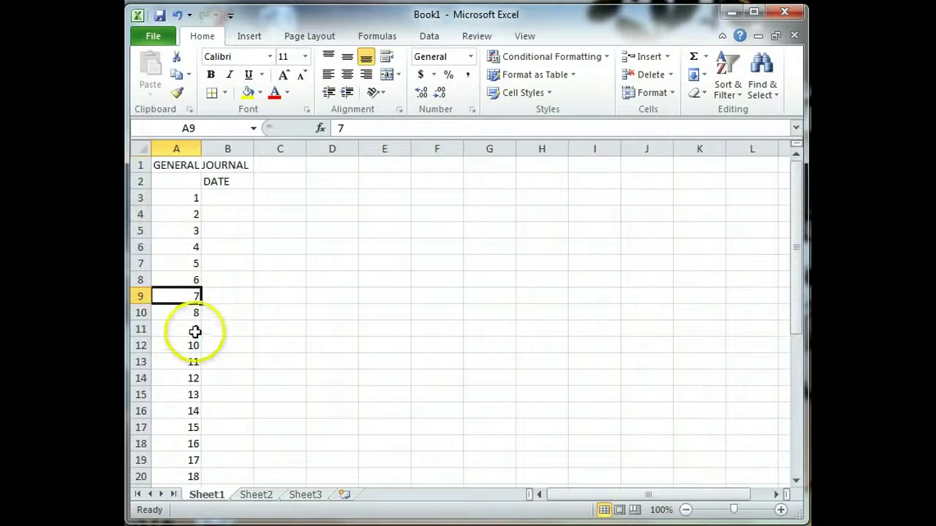
- Enter the column headings DESCRIPTION in cell C2 and POST REF. in cell D2
{"action": "left_click", "coordinate": [294, 183]}
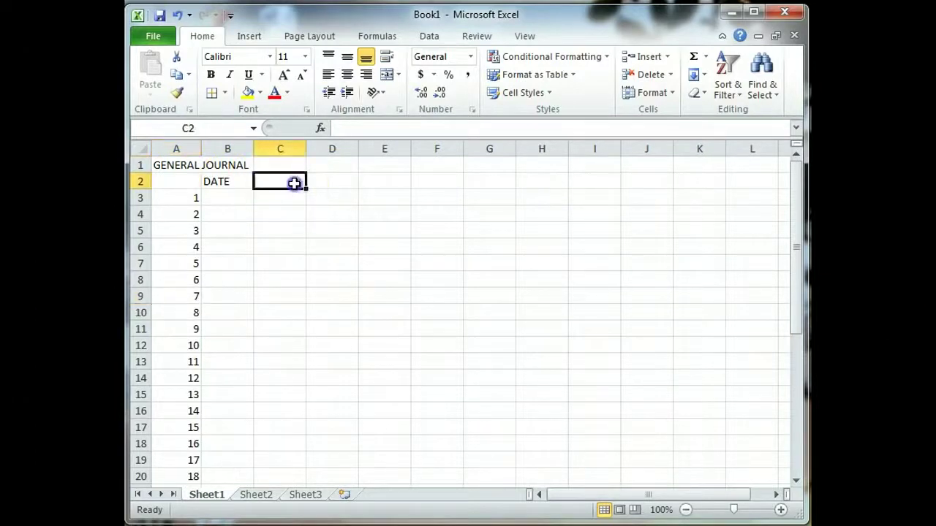
{"action": "left_click", "coordinate": [336, 184]}
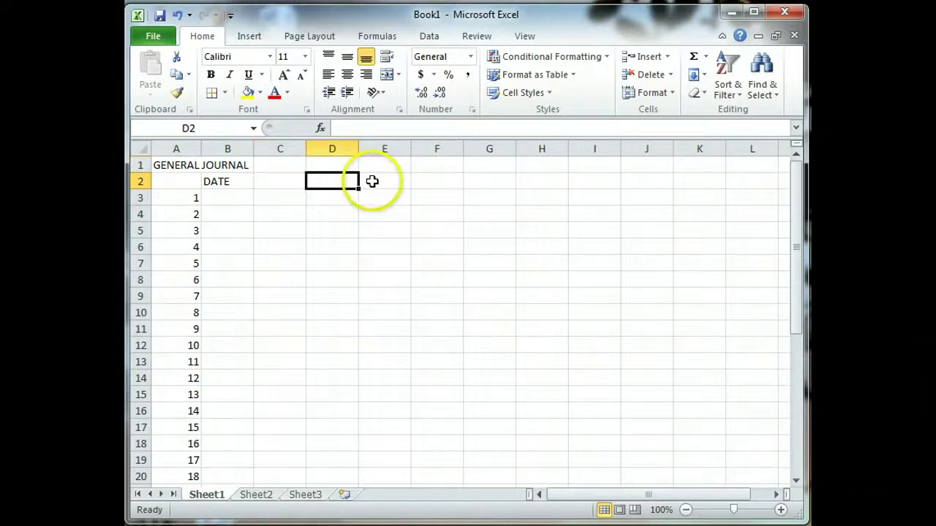
{"action": "left_click", "coordinate": [376, 182]}
{"action": "left_click", "coordinate": [429, 183]}
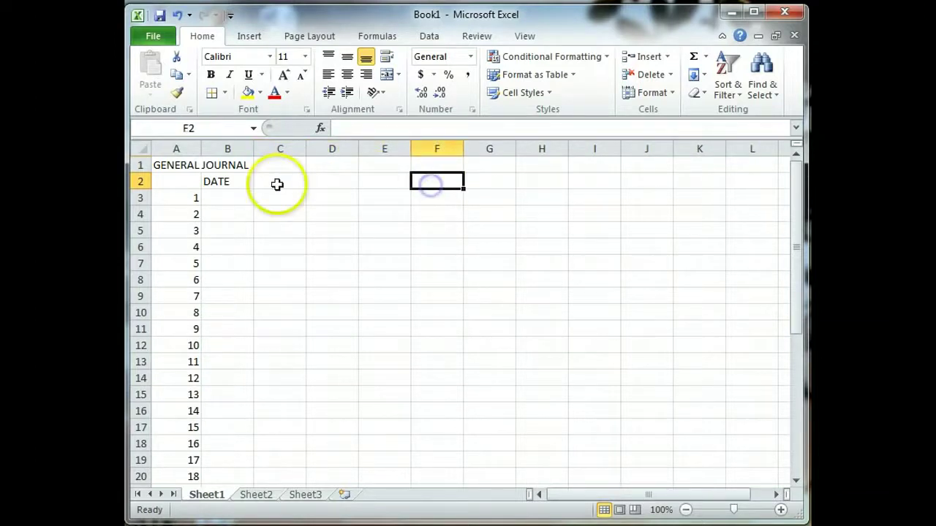
{"action": "left_click", "coordinate": [278, 183]}
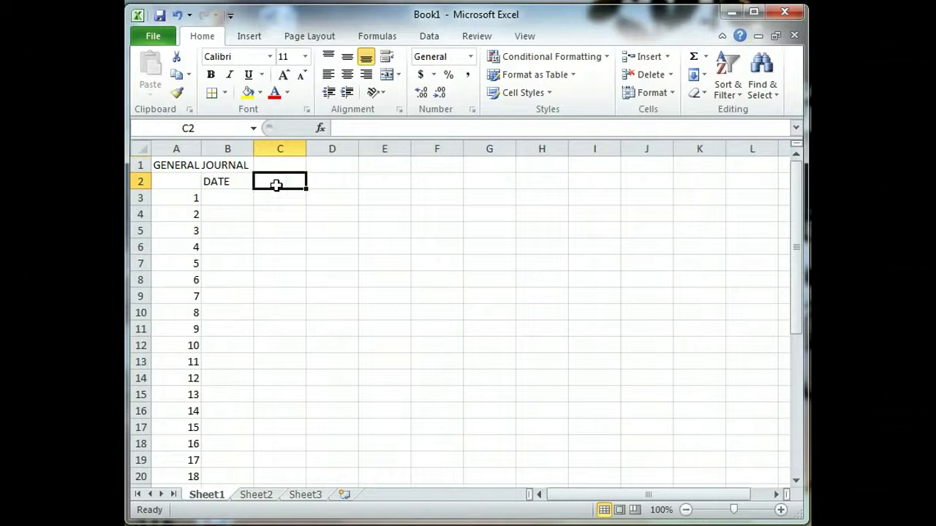
{"action": "type", "text": "DESC"}
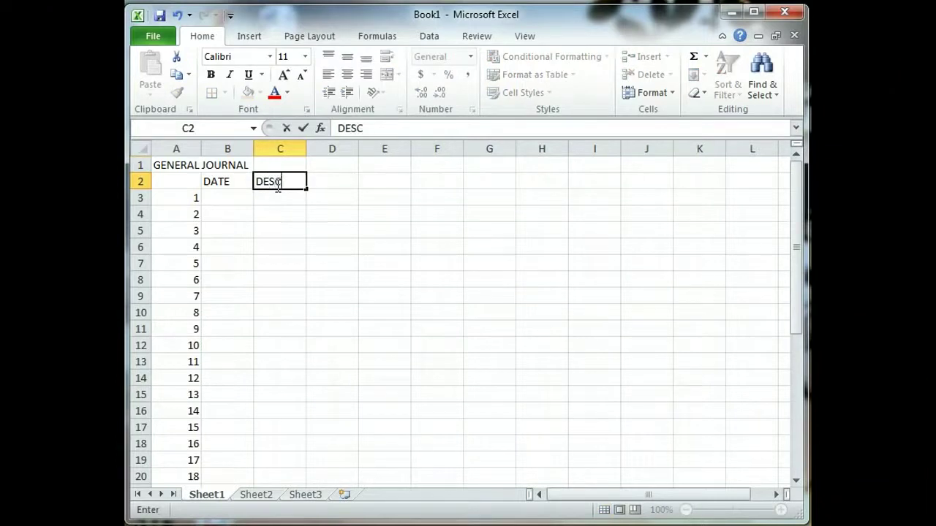
{"action": "type", "text": "RIPTION"}
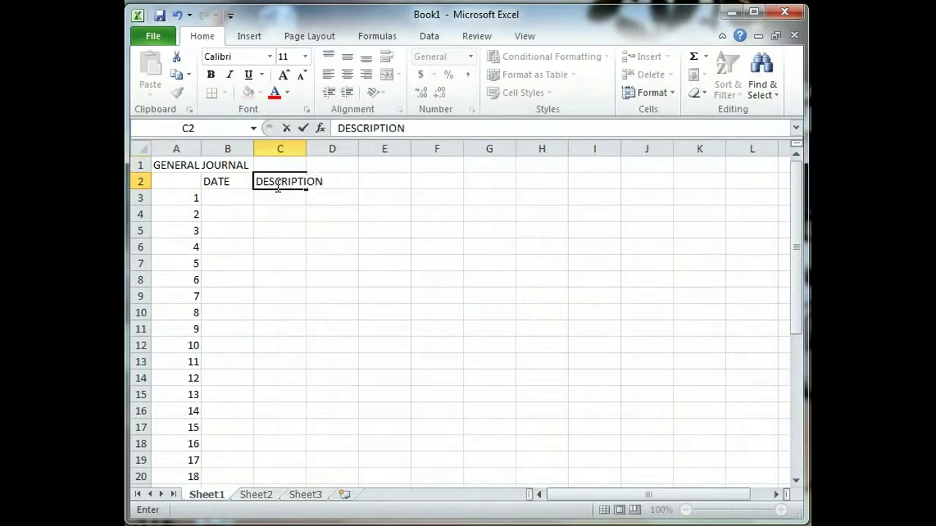
{"action": "key", "text": "Tab"}
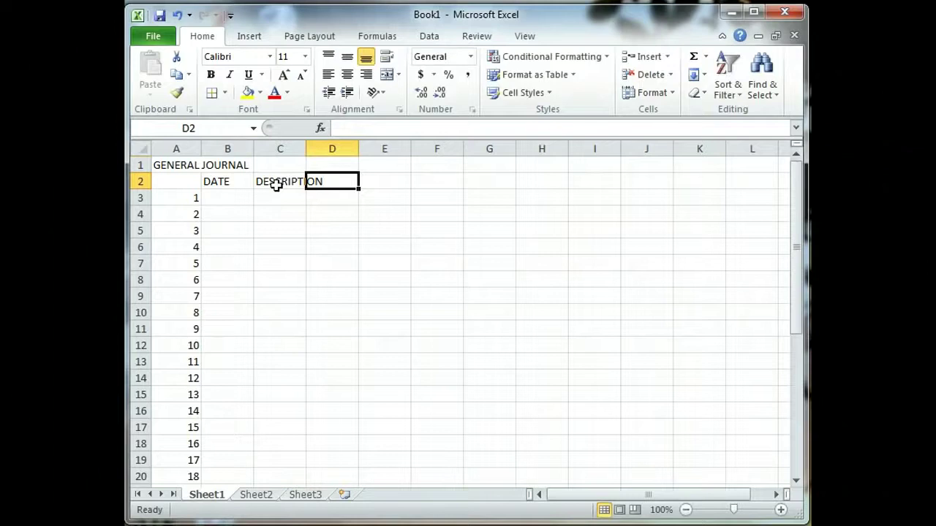
{"action": "type", "text": "POST"}
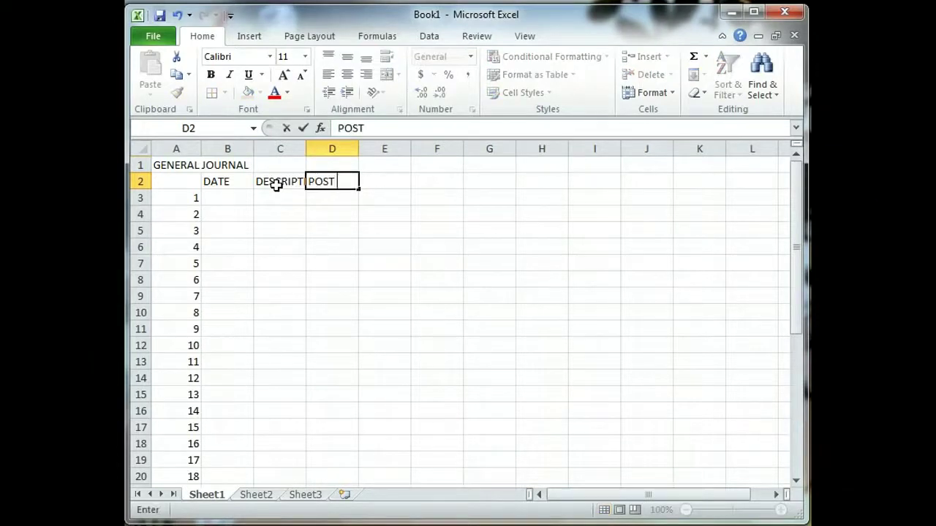
{"action": "type", "text": " REF."}
{"action": "key", "text": "Tab"}
- Enter the column headings DEBIT in cell E2 and CREDIT in cell F2
{"action": "type", "text": "DEBIT"}
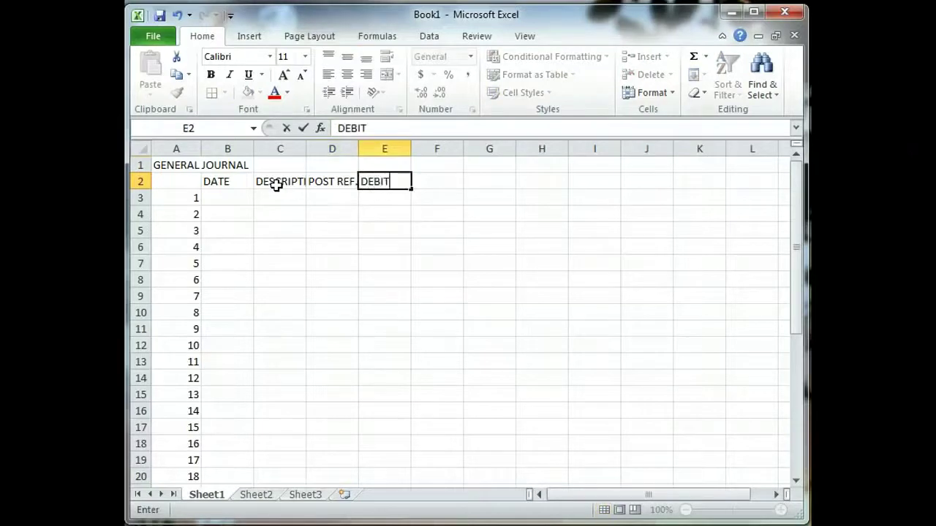
{"action": "key", "text": "Tab"}
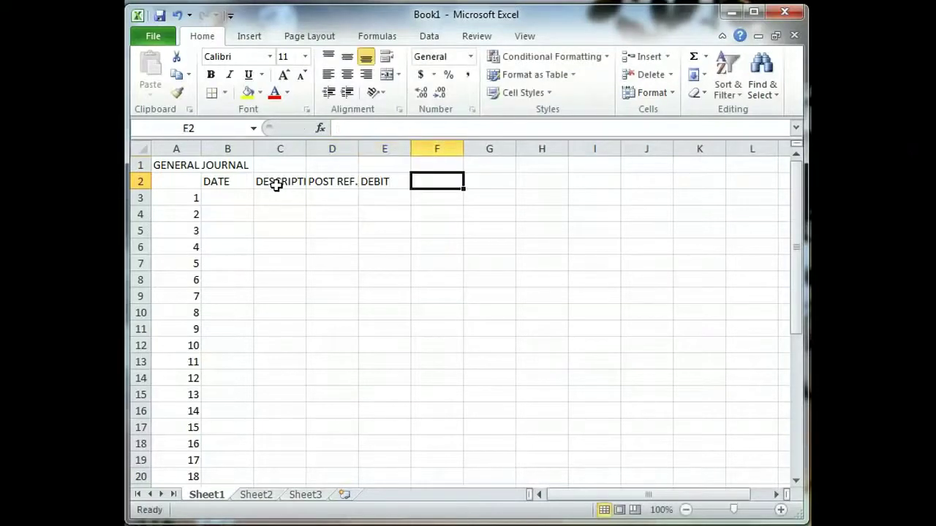
{"action": "type", "text": "CRECIT"}
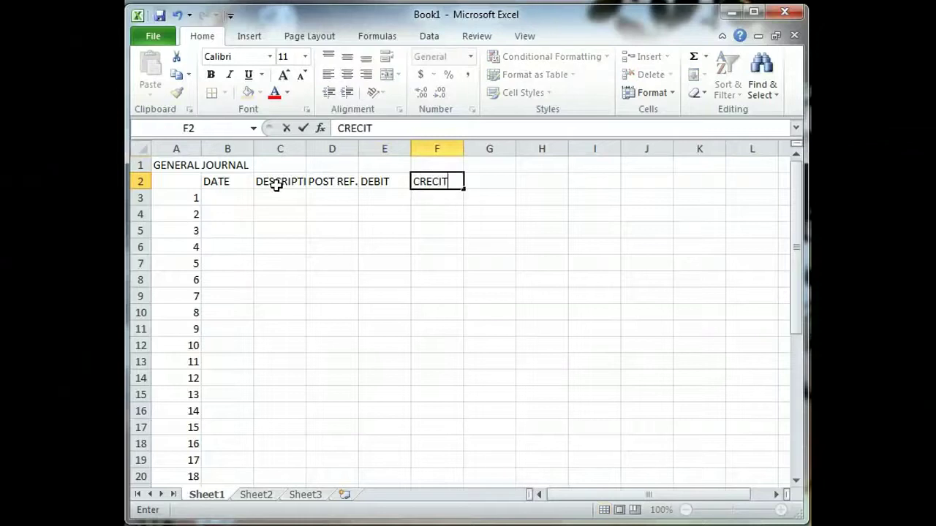
{"action": "key", "text": "BackSpace"}
{"action": "key", "text": "BackSpace"}
{"action": "key", "text": "BackSpace"}
{"action": "key", "text": "BackSpace"}
{"action": "type", "text": "R"}
{"action": "key", "text": "BackSpace"}
{"action": "type", "text": "EDIT"}
{"action": "key", "text": "Return"}
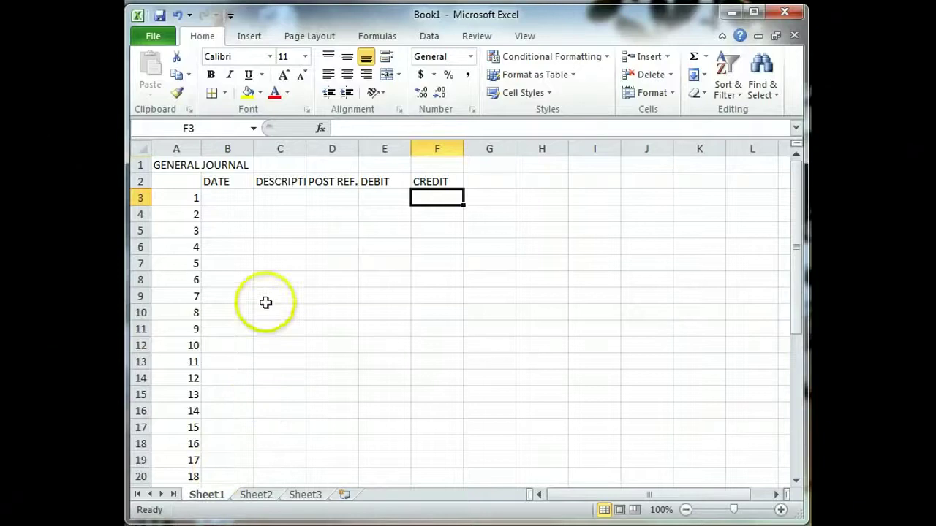
- Widen the DESCRIPTION column (column C) to about five times its default width
{"action": "left_click", "coordinate": [291, 185]}
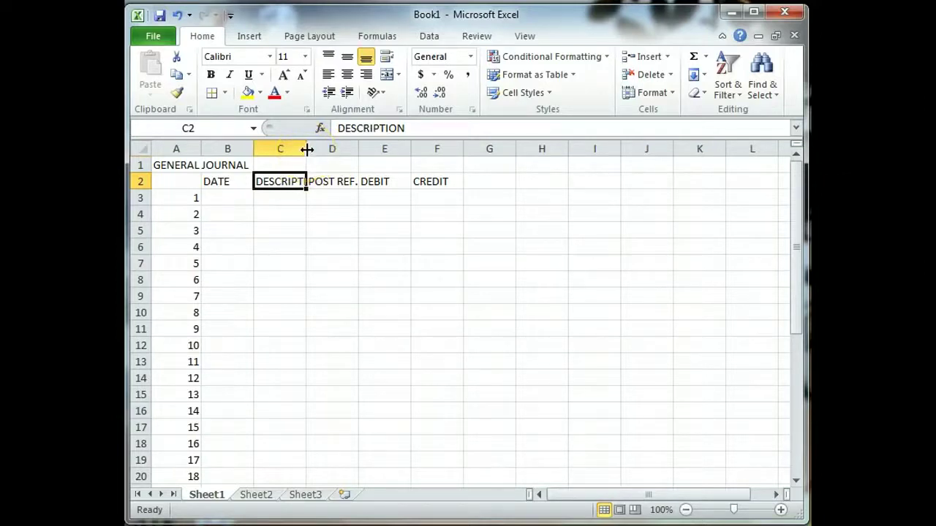
{"action": "left_click_drag", "start_coordinate": [307, 149], "coordinate": [307, 149]}
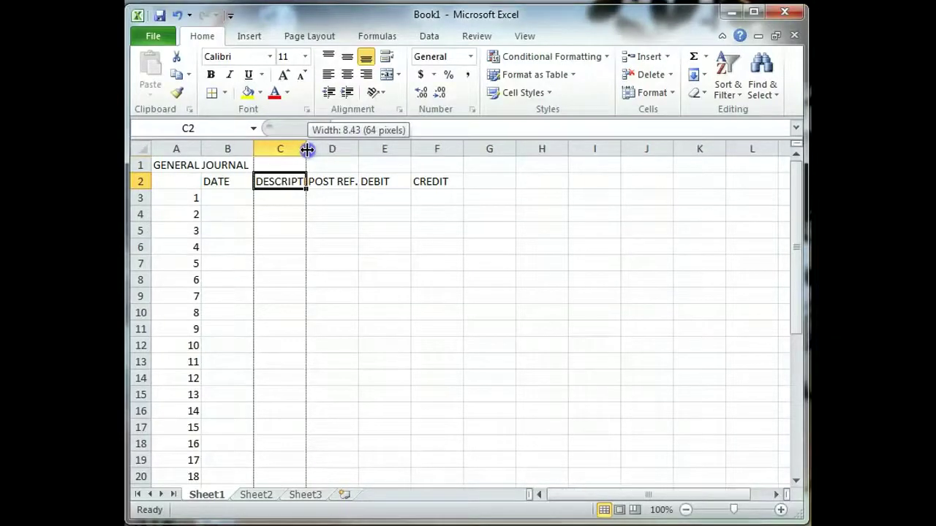
{"action": "left_click_drag", "start_coordinate": [307, 149], "coordinate": [518, 135]}
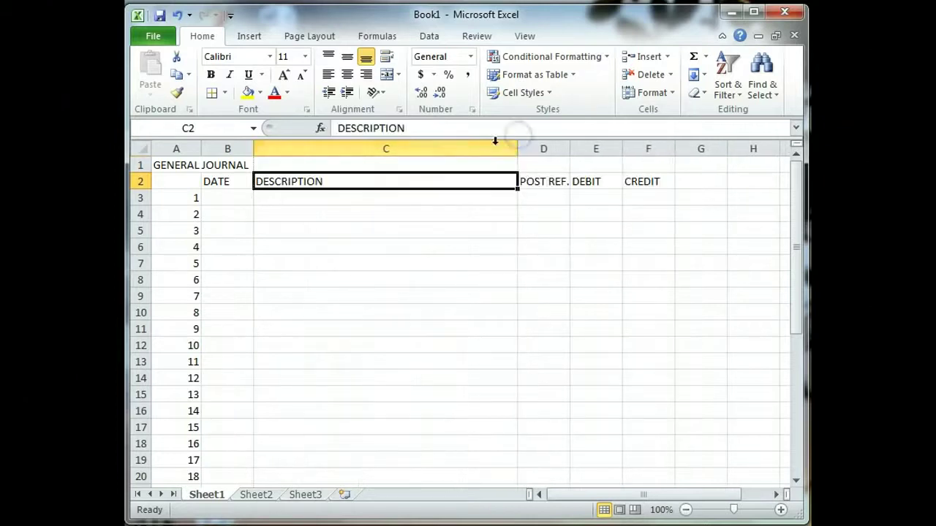
{"action": "left_click", "coordinate": [414, 199]}
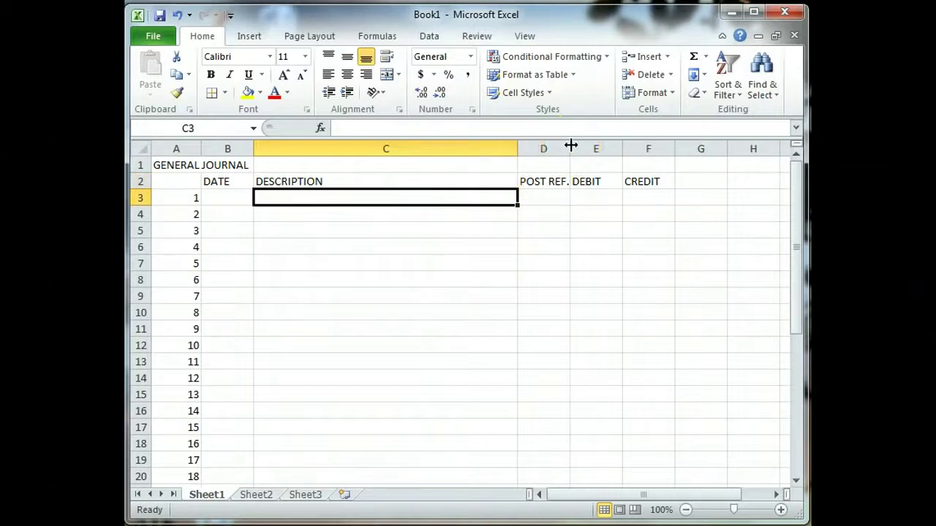
- Widen the DEBIT and CREDIT columns (E and F) to a little under twice their default width
{"action": "left_click_drag", "start_coordinate": [622, 147], "coordinate": [752, 150]}
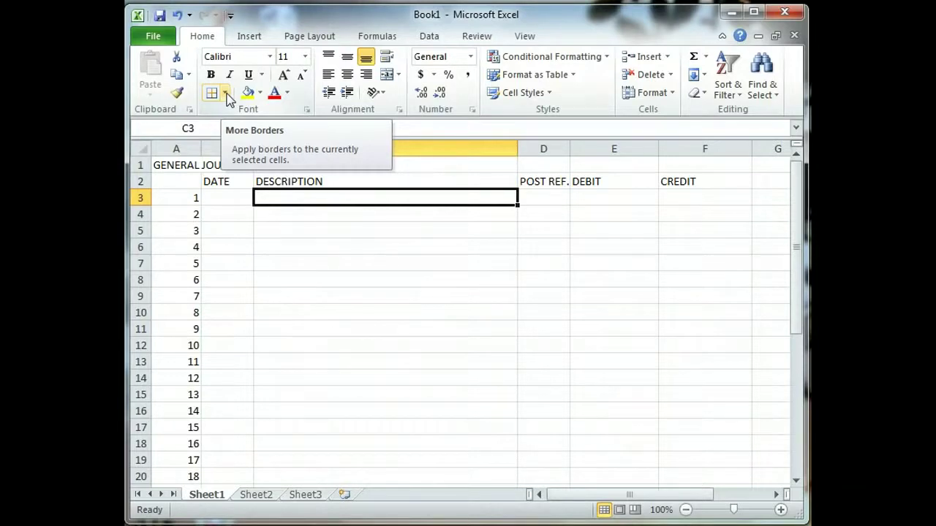
- Draw a double-line border along the bottom of the heading row, from A2 to F2
{"action": "left_click", "coordinate": [226, 93]}
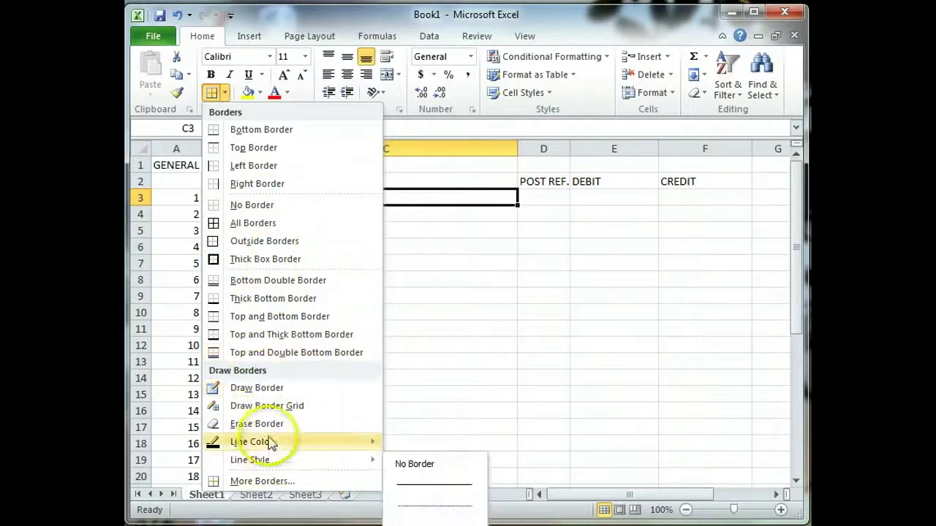
{"action": "mouse_move", "coordinate": [269, 461]}
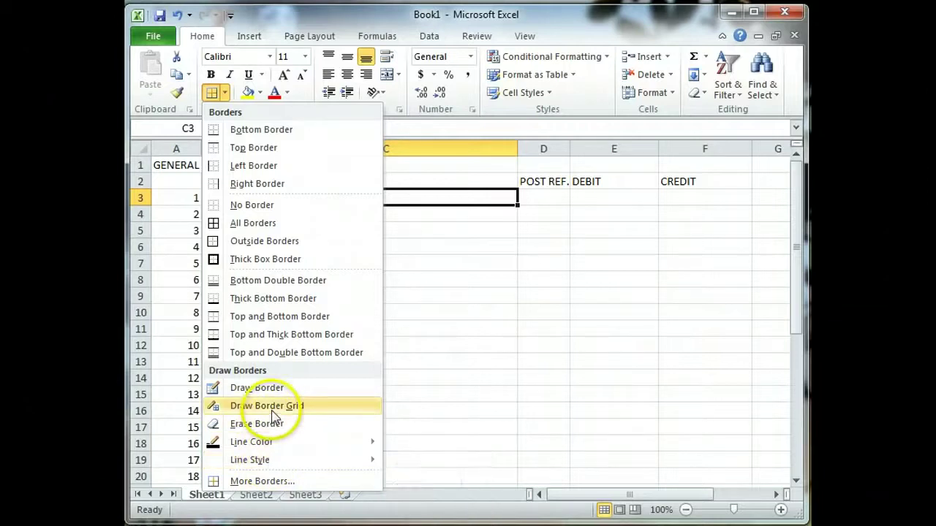
{"action": "mouse_move", "coordinate": [270, 443]}
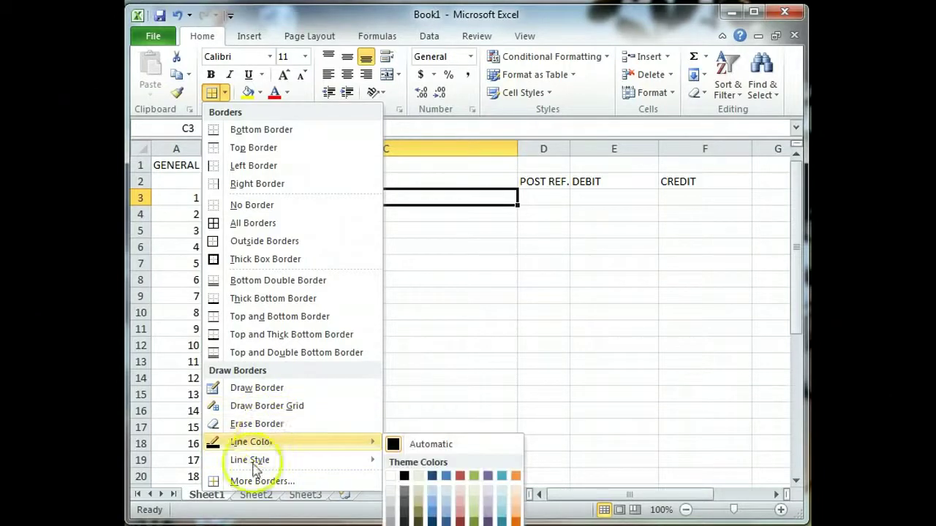
{"action": "left_click", "coordinate": [226, 92]}
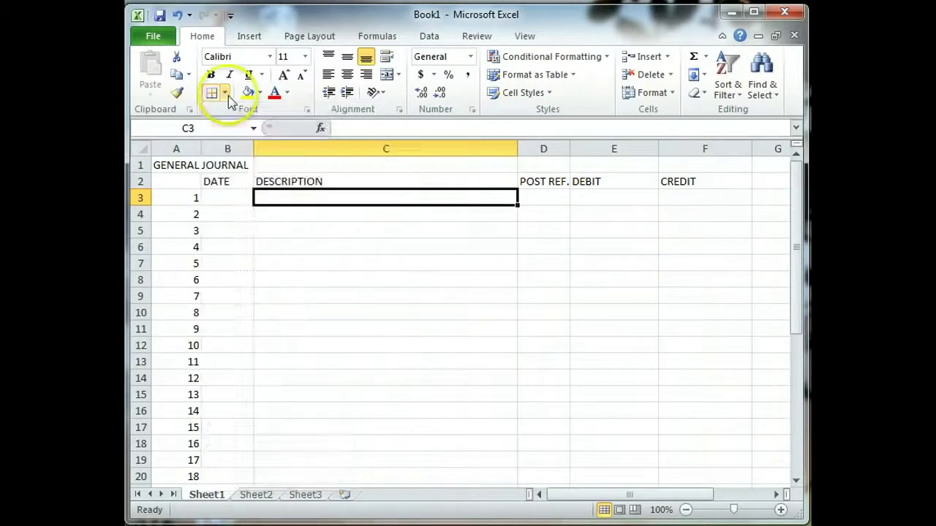
{"action": "left_click", "coordinate": [225, 92]}
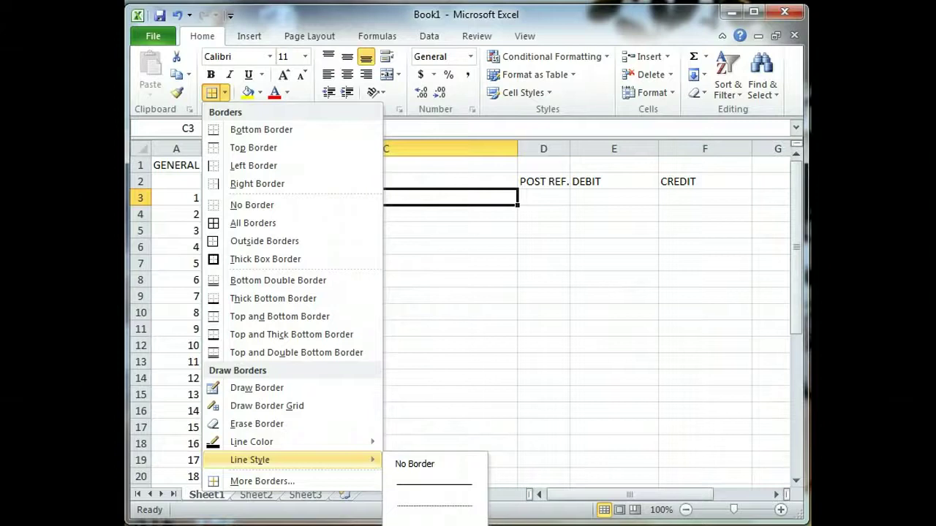
{"action": "left_click", "coordinate": [434, 484]}
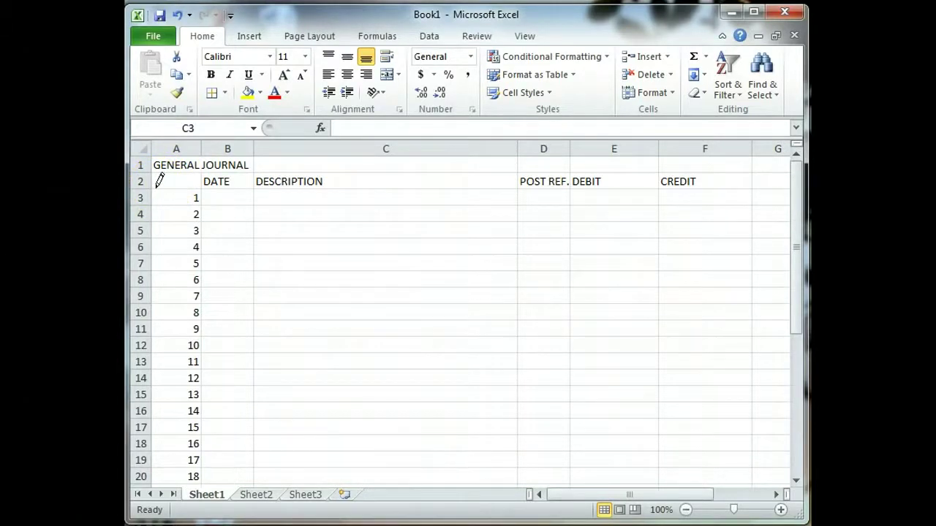
{"action": "mouse_move", "coordinate": [157, 186]}
{"action": "left_mouse_down"}
{"action": "mouse_move", "coordinate": [351, 204]}
{"action": "mouse_move", "coordinate": [367, 176]}
{"action": "mouse_move", "coordinate": [374, 197]}
{"action": "mouse_move", "coordinate": [384, 167]}
{"action": "mouse_move", "coordinate": [391, 211]}
{"action": "mouse_move", "coordinate": [471, 166]}
{"action": "mouse_move", "coordinate": [564, 193]}
{"action": "mouse_move", "coordinate": [667, 175]}
{"action": "mouse_move", "coordinate": [736, 189]}
{"action": "left_mouse_up"}
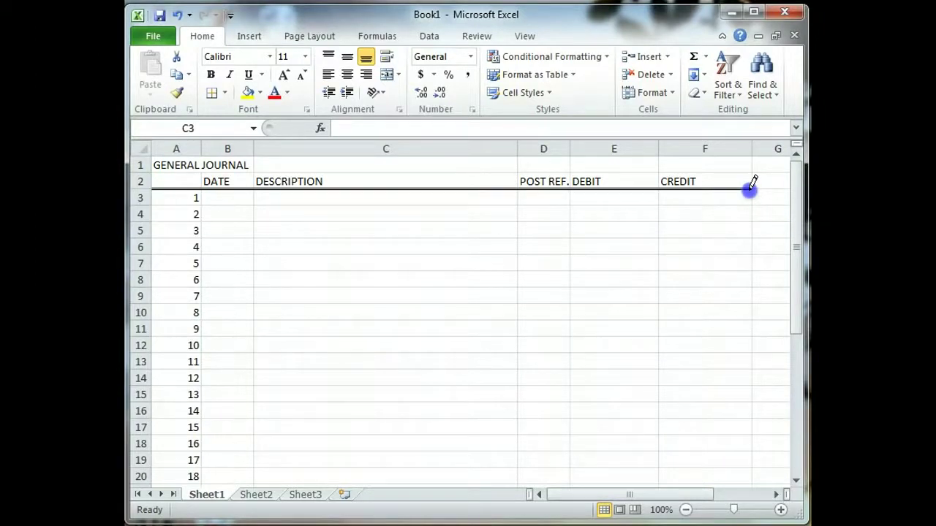
{"action": "left_click_drag", "start_coordinate": [752, 187], "coordinate": [748, 184]}
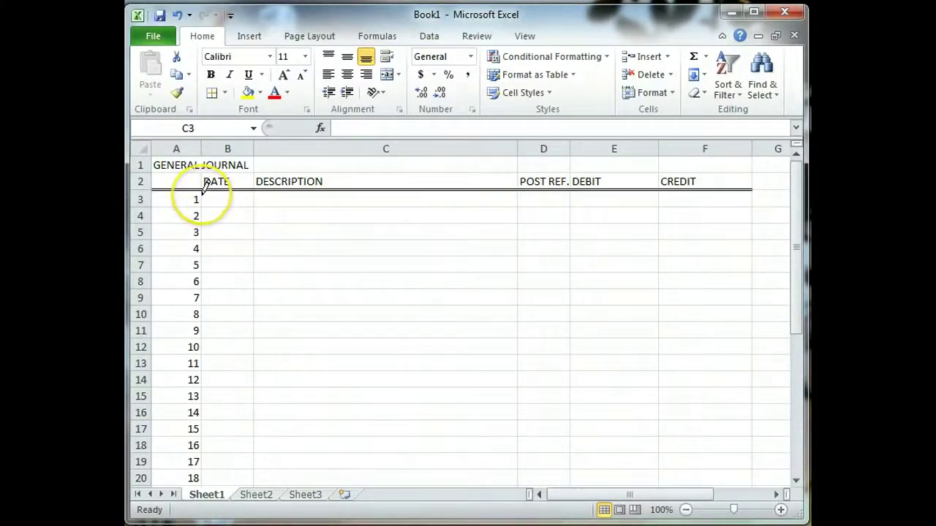
- Draw a double vertical line between the line numbers and the DATE column, from row 3 to row 36
{"action": "mouse_move", "coordinate": [201, 190]}
{"action": "left_mouse_down"}
{"action": "mouse_move", "coordinate": [204, 512]}
{"action": "mouse_move", "coordinate": [224, 410]}
{"action": "mouse_move", "coordinate": [223, 168]}
{"action": "mouse_move", "coordinate": [202, 153]}
{"action": "mouse_move", "coordinate": [198, 173]}
{"action": "mouse_move", "coordinate": [202, 152]}
{"action": "mouse_move", "coordinate": [200, 168]}
{"action": "mouse_move", "coordinate": [249, 247]}
{"action": "left_mouse_up"}
{"action": "scroll", "coordinate": [246, 246], "scroll_direction": "up", "scroll_amount": 10}
{"action": "scroll", "coordinate": [249, 247], "scroll_direction": "up", "scroll_amount": 2}
{"action": "scroll", "coordinate": [247, 246], "scroll_direction": "down", "scroll_amount": 1}
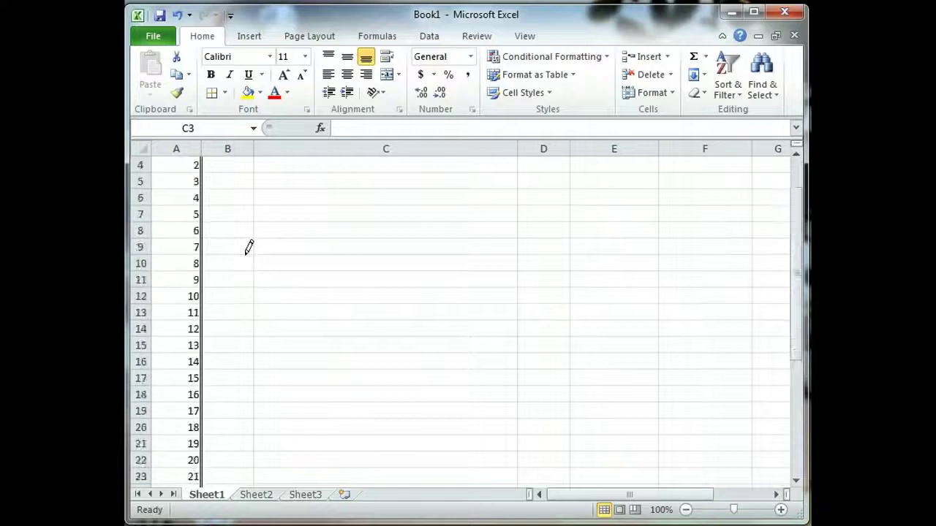
{"action": "scroll", "coordinate": [246, 247], "scroll_direction": "up", "scroll_amount": 1}
- Draw a double vertical line between the POST REF. and DEBIT columns, from row 3 to row 36
{"action": "left_click_drag", "start_coordinate": [516, 218], "coordinate": [529, 214]}
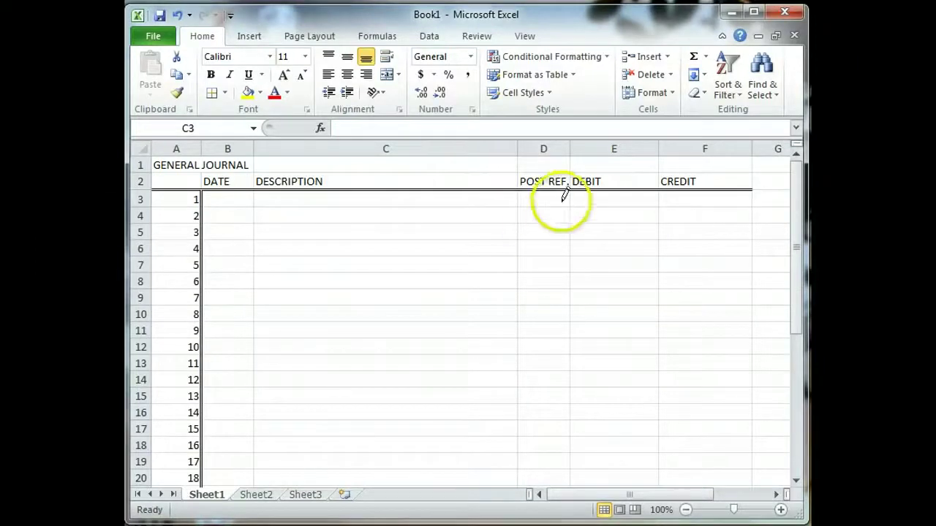
{"action": "mouse_move", "coordinate": [569, 201]}
{"action": "left_mouse_down"}
{"action": "mouse_move", "coordinate": [565, 441]}
{"action": "mouse_move", "coordinate": [577, 485]}
{"action": "mouse_move", "coordinate": [570, 418]}
{"action": "mouse_move", "coordinate": [570, 426]}
{"action": "left_mouse_up"}
{"action": "scroll", "coordinate": [585, 402], "scroll_direction": "up", "scroll_amount": 6}
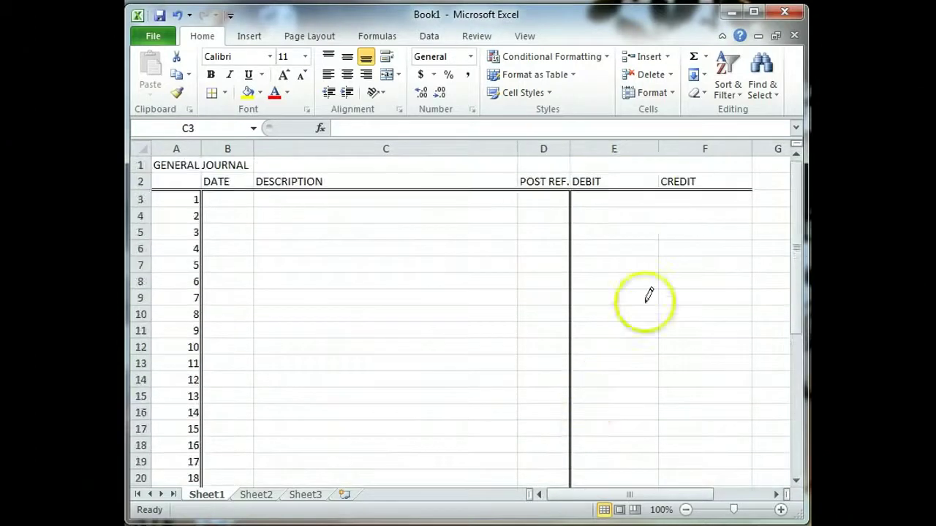
- Draw double vertical lines down both sides of the CREDIT column, from row 3 to row 36
{"action": "mouse_move", "coordinate": [660, 191]}
{"action": "left_mouse_down"}
{"action": "mouse_move", "coordinate": [658, 491]}
{"action": "mouse_move", "coordinate": [660, 420]}
{"action": "left_mouse_up"}
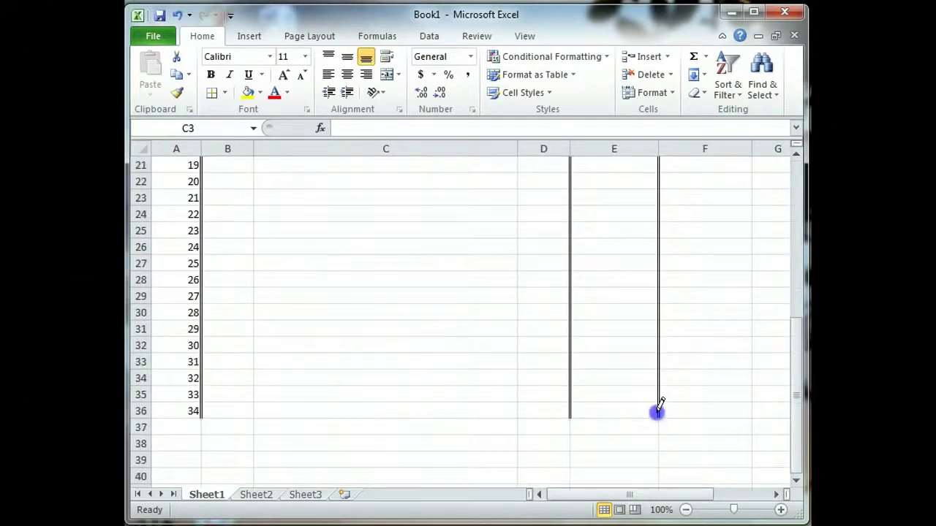
{"action": "scroll", "coordinate": [661, 398], "scroll_direction": "up", "scroll_amount": 7}
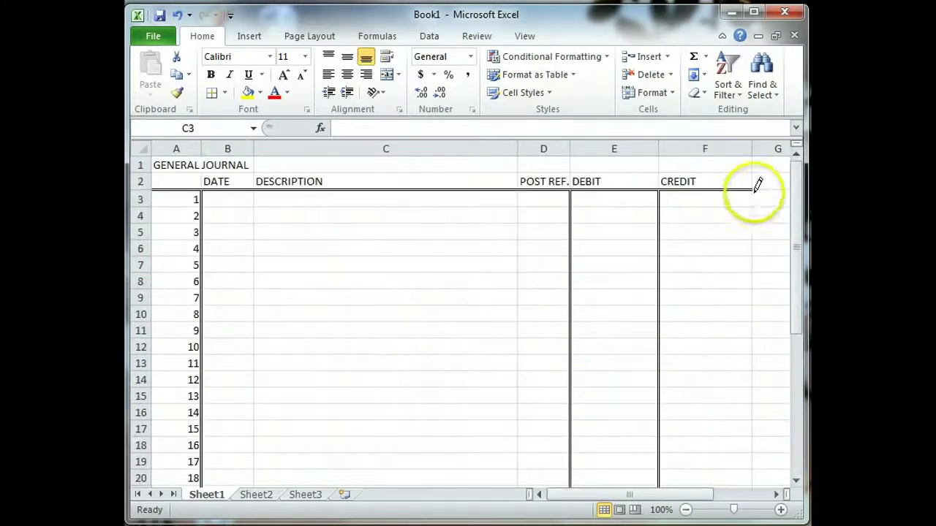
{"action": "left_click", "coordinate": [756, 189]}
{"action": "mouse_move", "coordinate": [753, 211]}
{"action": "left_mouse_down"}
{"action": "mouse_move", "coordinate": [731, 419]}
{"action": "mouse_move", "coordinate": [750, 465]}
{"action": "mouse_move", "coordinate": [746, 492]}
{"action": "mouse_move", "coordinate": [752, 402]}
{"action": "left_mouse_up"}
{"action": "scroll", "coordinate": [592, 297], "scroll_direction": "up", "scroll_amount": 7}
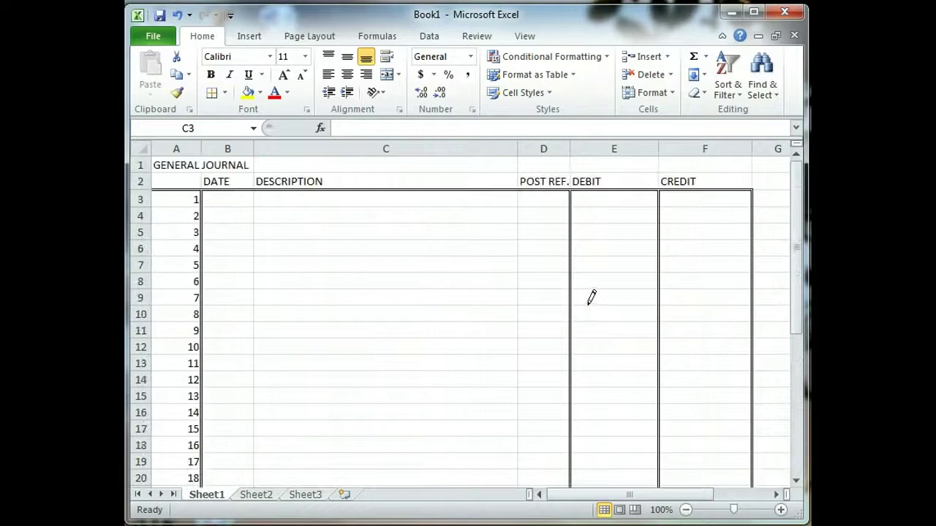
{"action": "left_click", "coordinate": [491, 250]}
{"action": "left_click", "coordinate": [492, 250]}
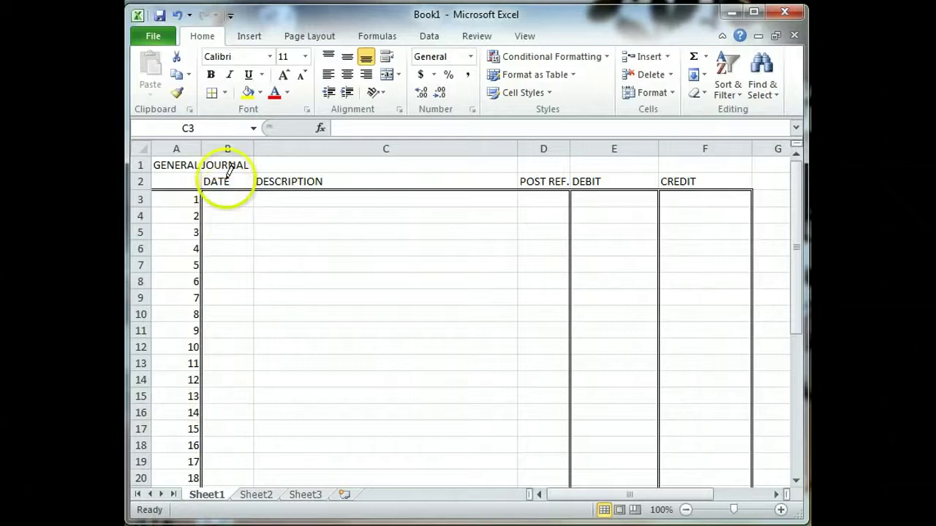
- Try a right border on the first DESCRIPTION cell, C3, and undo it
{"action": "left_click", "coordinate": [224, 94]}
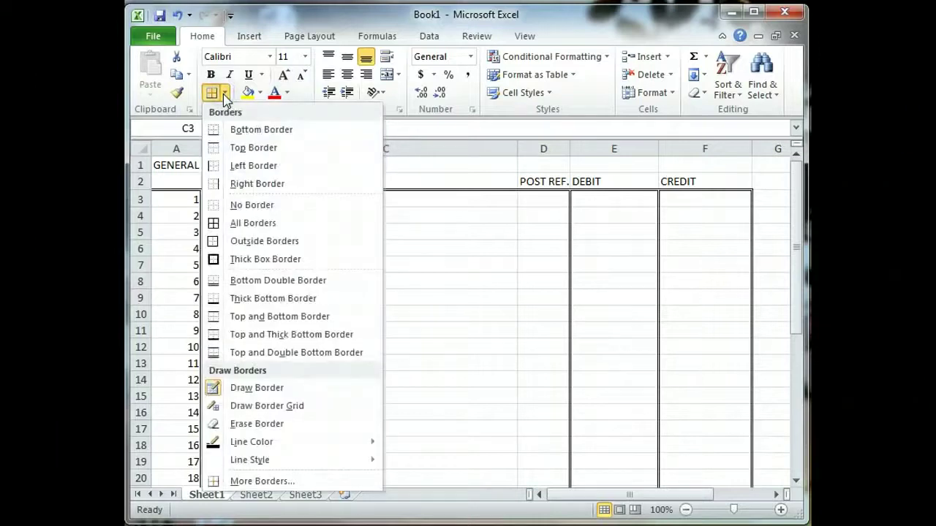
{"action": "left_click", "coordinate": [265, 186]}
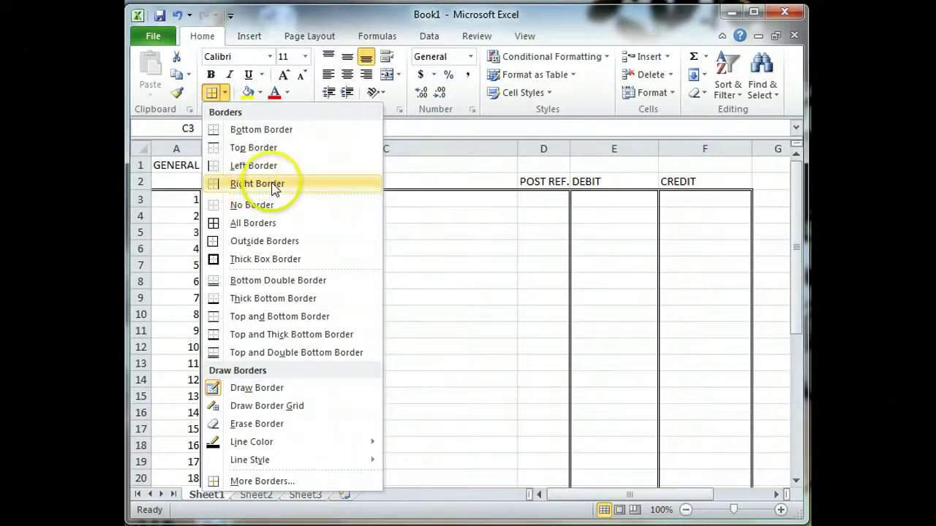
{"action": "left_click", "coordinate": [275, 185]}
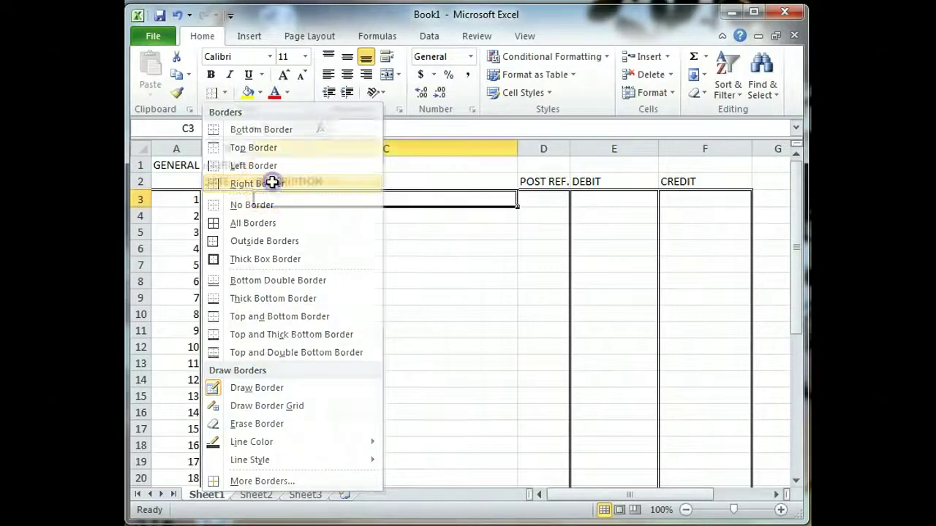
{"action": "left_click", "coordinate": [440, 202]}
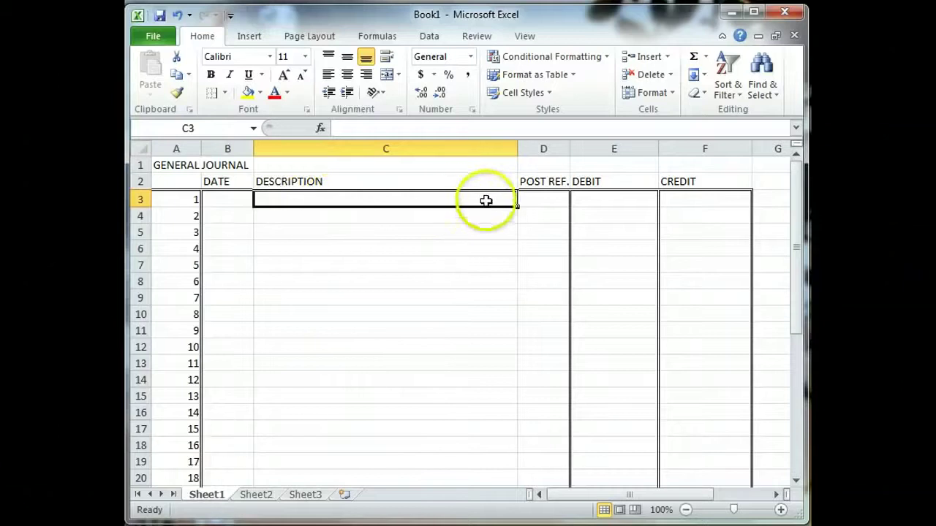
{"action": "left_click", "coordinate": [492, 231]}
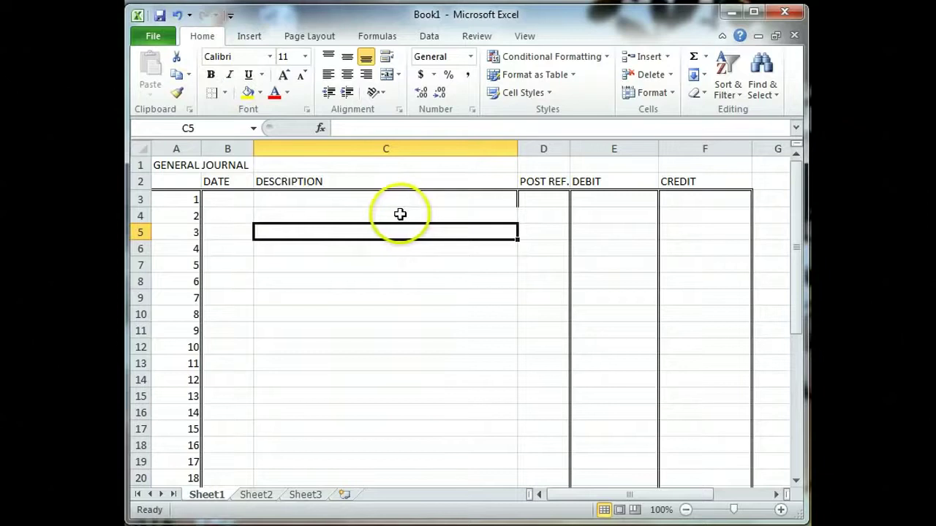
{"action": "left_click", "coordinate": [175, 16]}
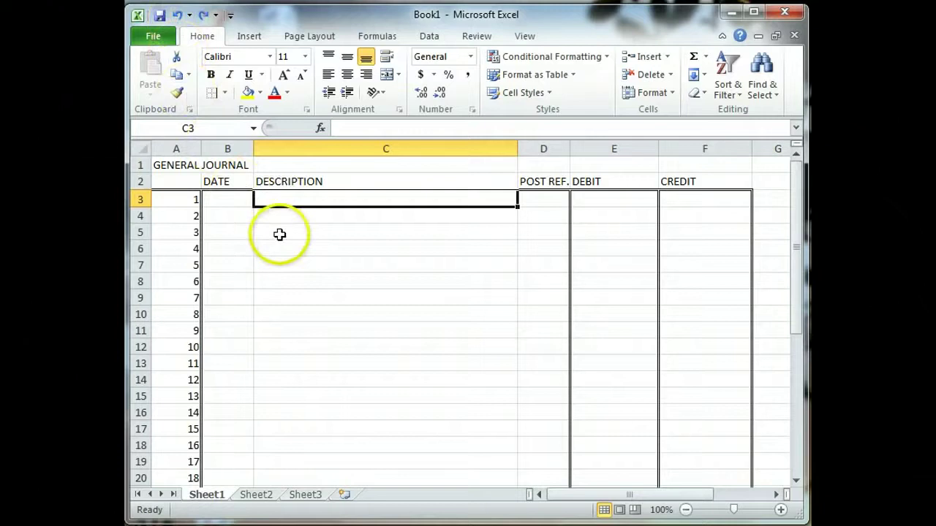
- Apply a right border to the DATE column cells B3 to B36
{"action": "left_click", "coordinate": [238, 202]}
{"action": "left_click_drag", "start_coordinate": [238, 205], "coordinate": [233, 456]}
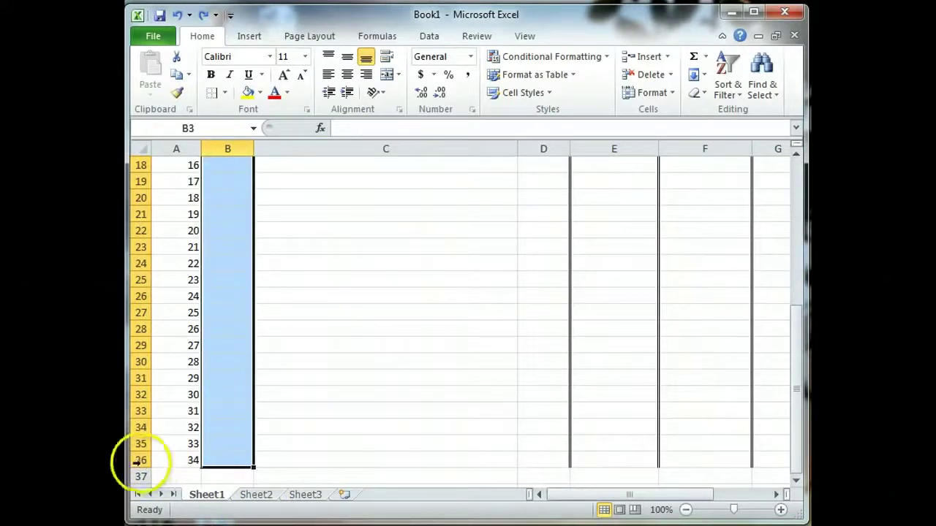
{"action": "left_click", "coordinate": [226, 94]}
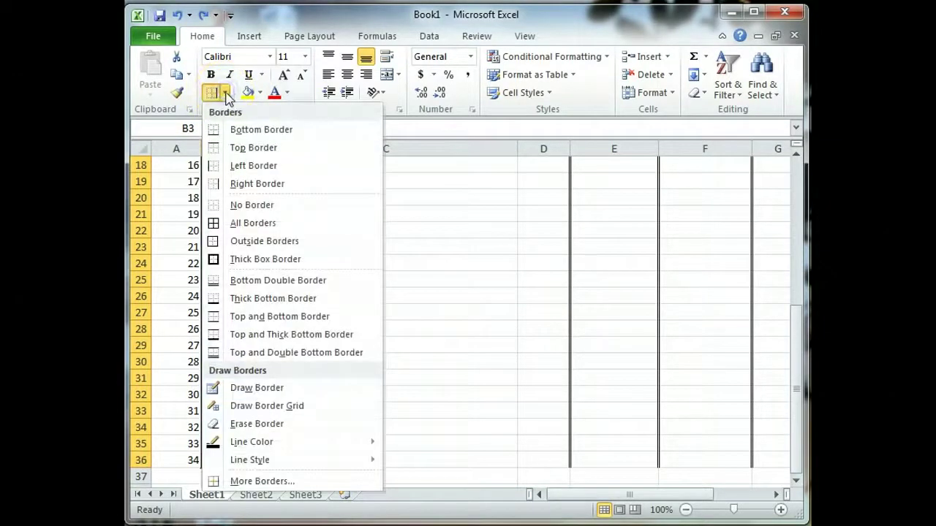
{"action": "left_click", "coordinate": [272, 183]}
{"action": "left_click", "coordinate": [237, 249]}
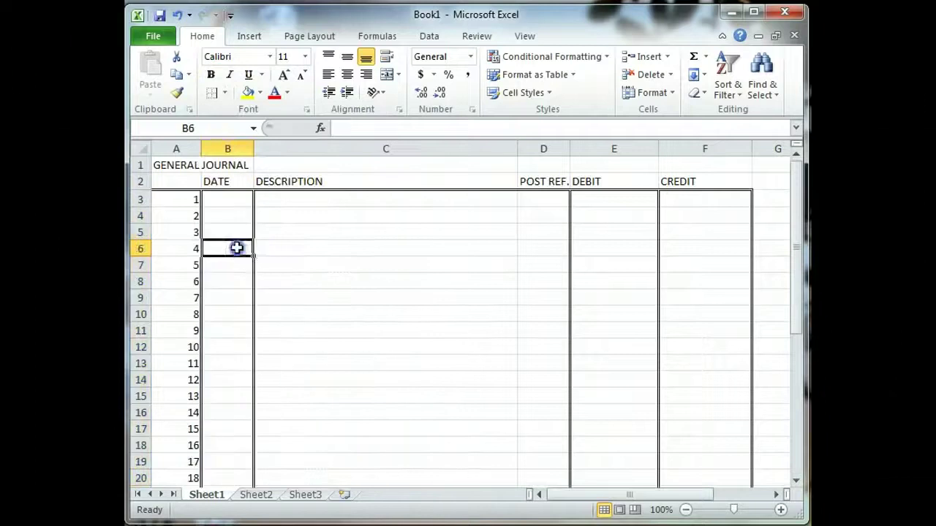
- Reselect the DATE cells B3 to B36 and reapply the right border to them
{"action": "left_click", "coordinate": [230, 196]}
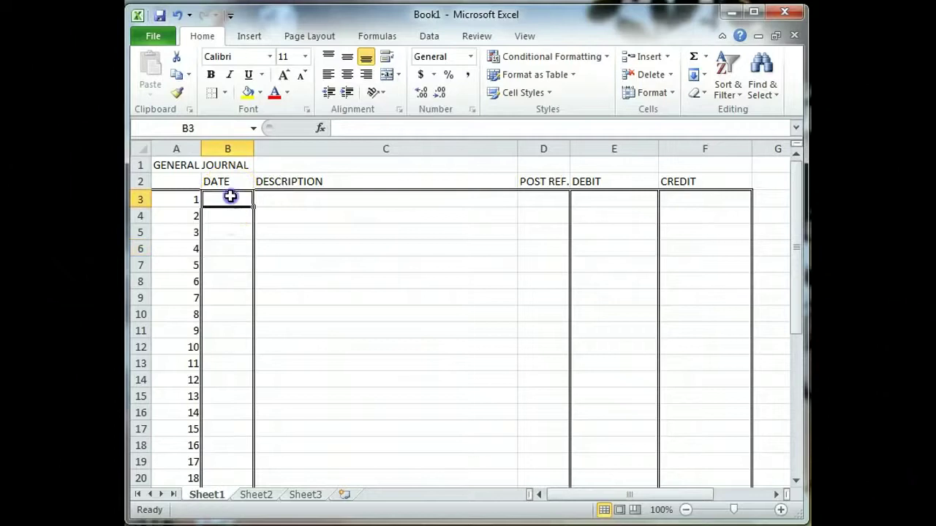
{"action": "left_click_drag", "start_coordinate": [229, 203], "coordinate": [240, 464]}
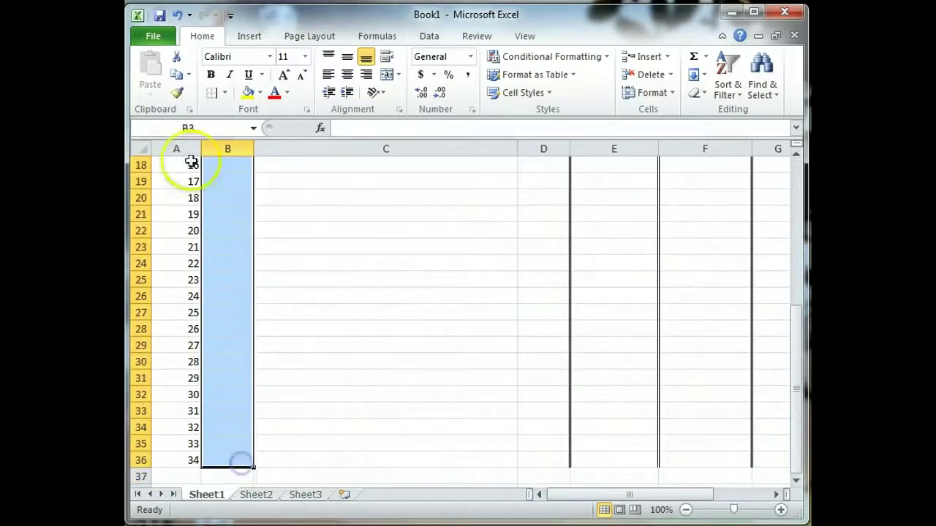
{"action": "left_click", "coordinate": [211, 93]}
{"action": "left_click", "coordinate": [268, 221]}
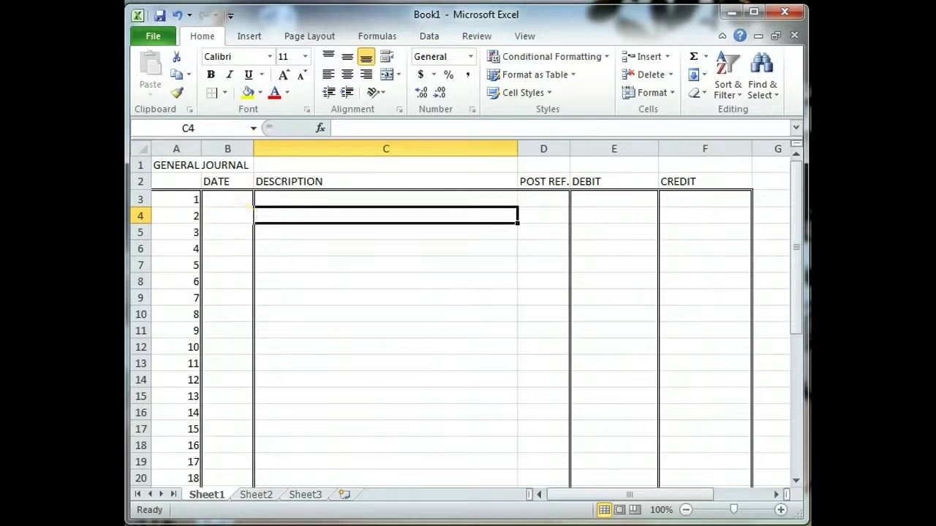
- Draw single-line vertical borders down both sides of the DESCRIPTION column, from row 3 to row 36
{"action": "left_click", "coordinate": [234, 199]}
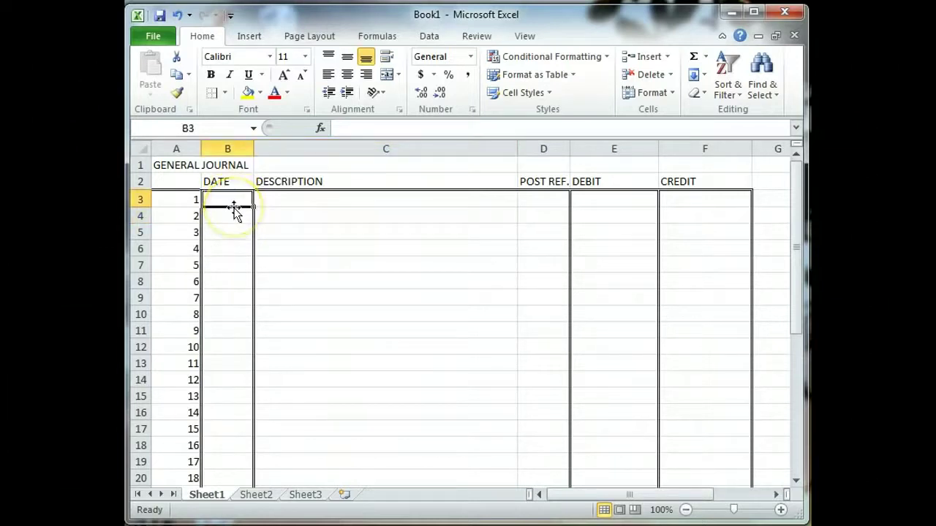
{"action": "left_click", "coordinate": [225, 93]}
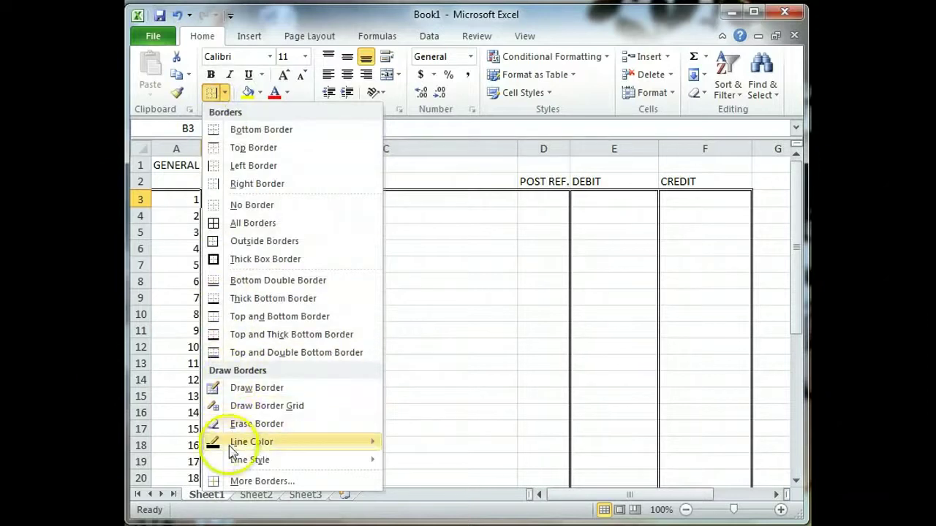
{"action": "mouse_move", "coordinate": [234, 443]}
{"action": "mouse_move", "coordinate": [234, 459]}
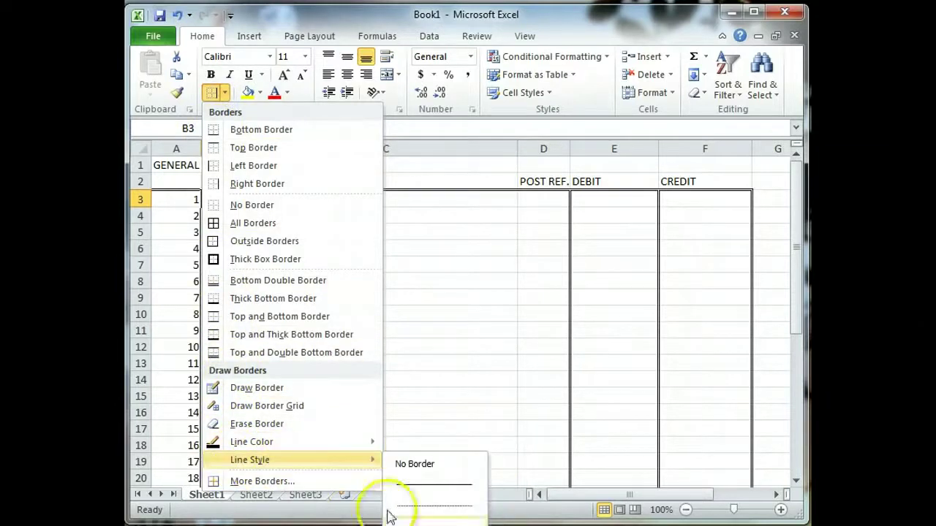
{"action": "left_click", "coordinate": [441, 493]}
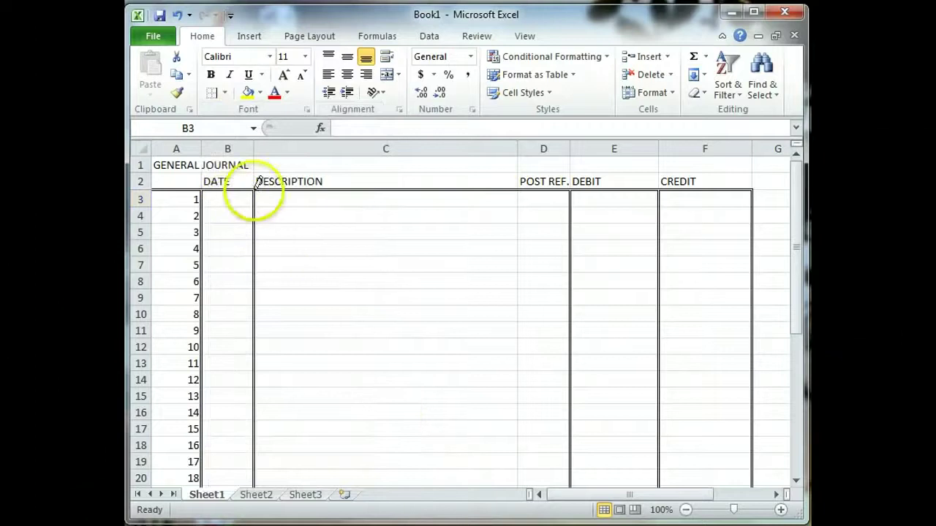
{"action": "left_click", "coordinate": [253, 208]}
{"action": "left_click_drag", "start_coordinate": [254, 208], "coordinate": [257, 383]}
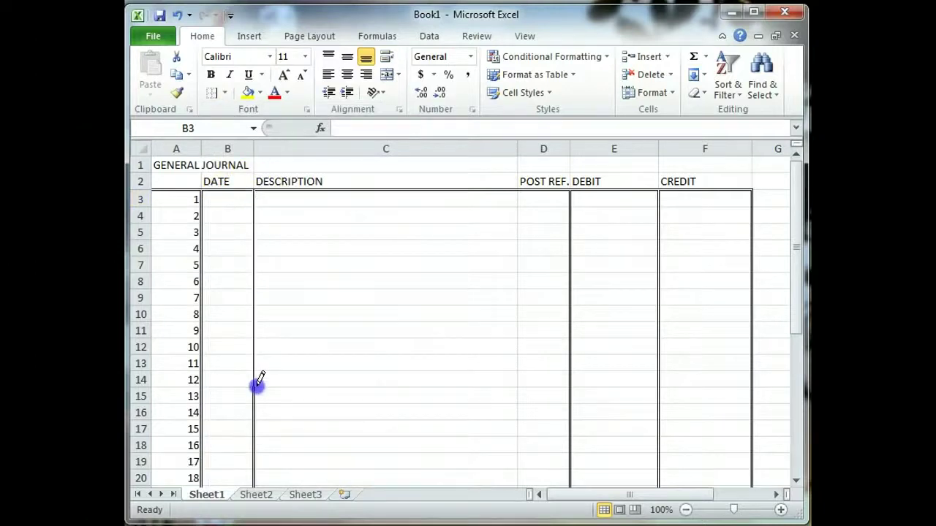
{"action": "mouse_move", "coordinate": [256, 478]}
{"action": "left_mouse_down"}
{"action": "mouse_move", "coordinate": [247, 489]}
{"action": "mouse_move", "coordinate": [269, 378]}
{"action": "mouse_move", "coordinate": [263, 341]}
{"action": "mouse_move", "coordinate": [288, 330]}
{"action": "left_mouse_up"}
{"action": "scroll", "coordinate": [288, 330], "scroll_direction": "up", "scroll_amount": 8}
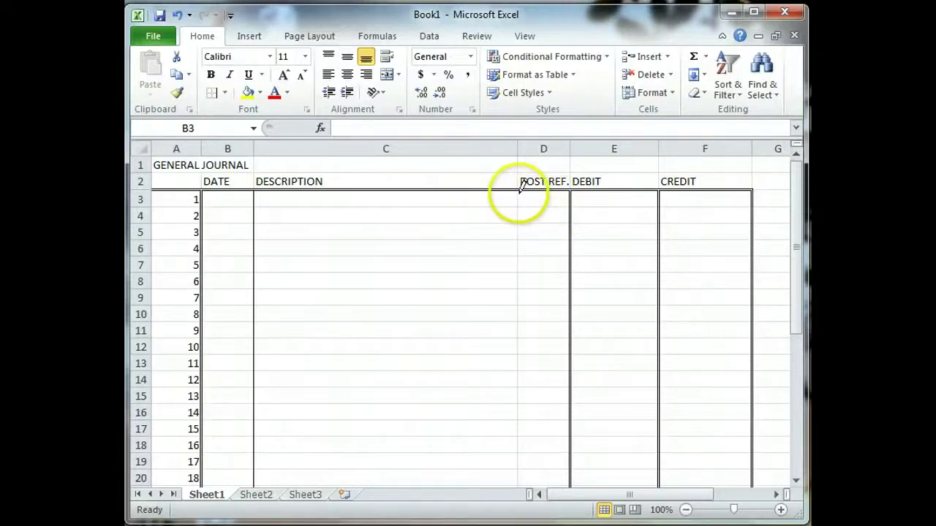
{"action": "mouse_move", "coordinate": [517, 189]}
{"action": "left_mouse_down"}
{"action": "mouse_move", "coordinate": [524, 273]}
{"action": "mouse_move", "coordinate": [511, 504]}
{"action": "mouse_move", "coordinate": [539, 267]}
{"action": "mouse_move", "coordinate": [519, 245]}
{"action": "left_mouse_up"}
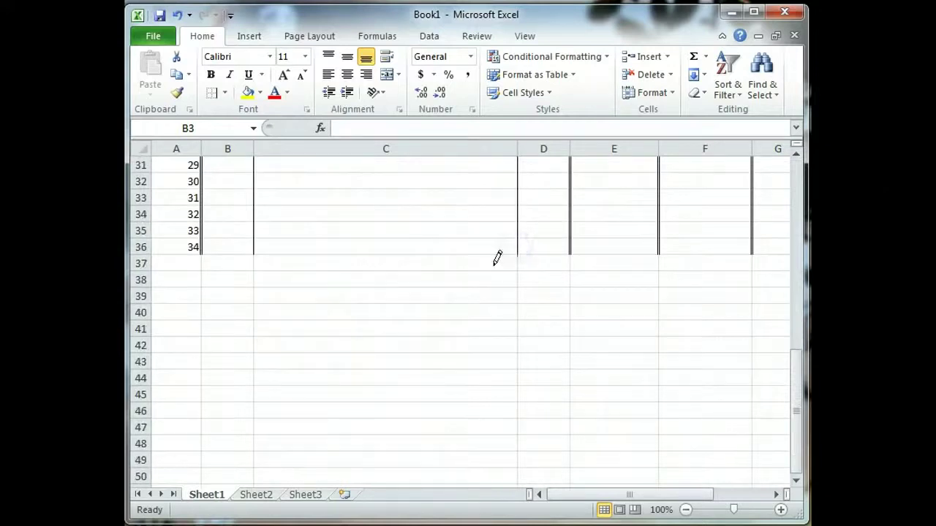
- Try drawing a single line beneath the title cells A1 and B1, and undo it
{"action": "scroll", "coordinate": [497, 257], "scroll_direction": "up", "scroll_amount": 10}
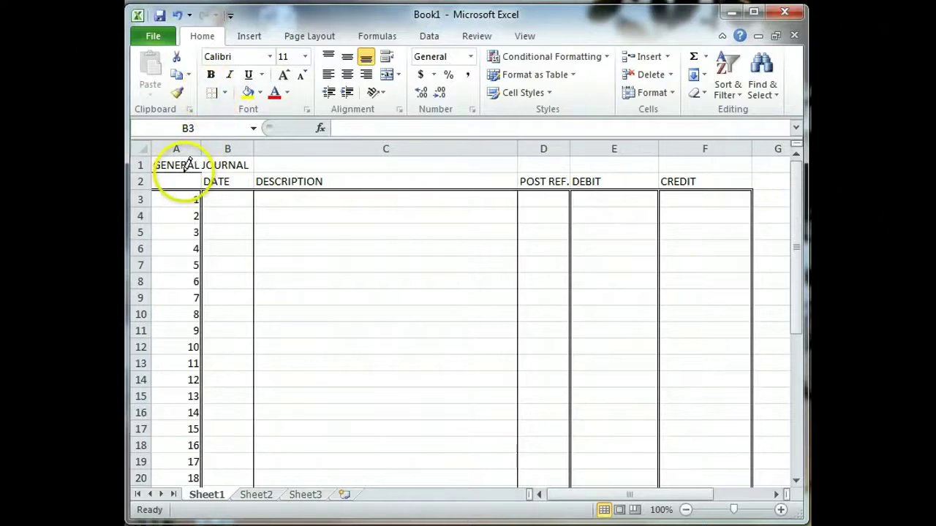
{"action": "key", "text": "ctrl+z"}
{"action": "left_click", "coordinate": [225, 92]}
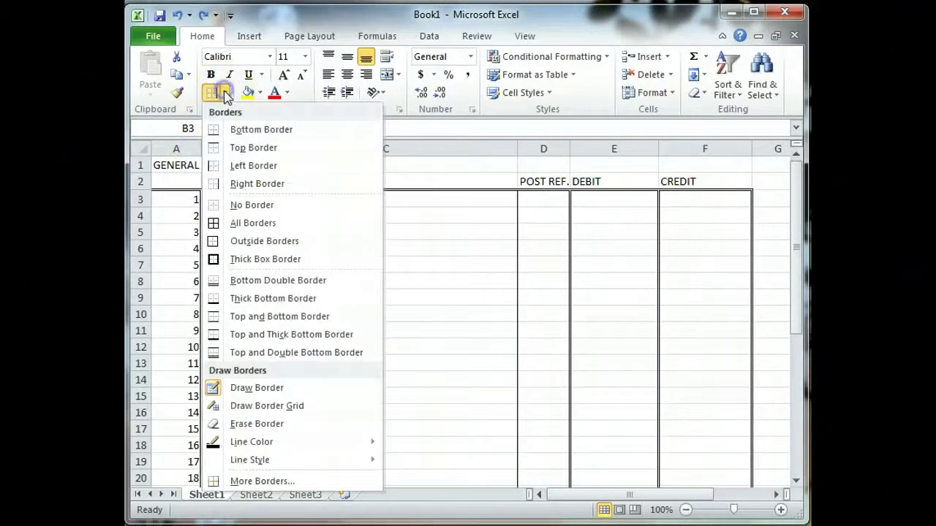
{"action": "left_click", "coordinate": [178, 162]}
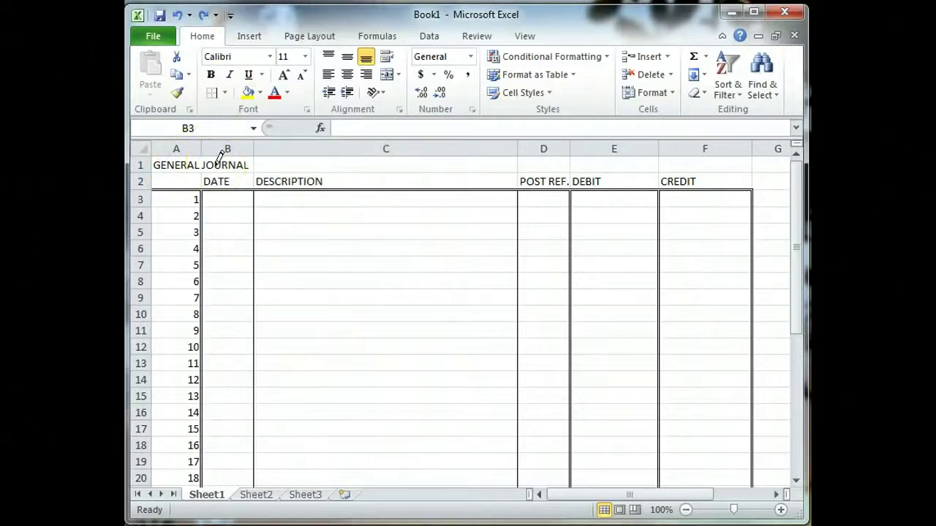
{"action": "left_click_drag", "start_coordinate": [217, 202], "coordinate": [212, 157]}
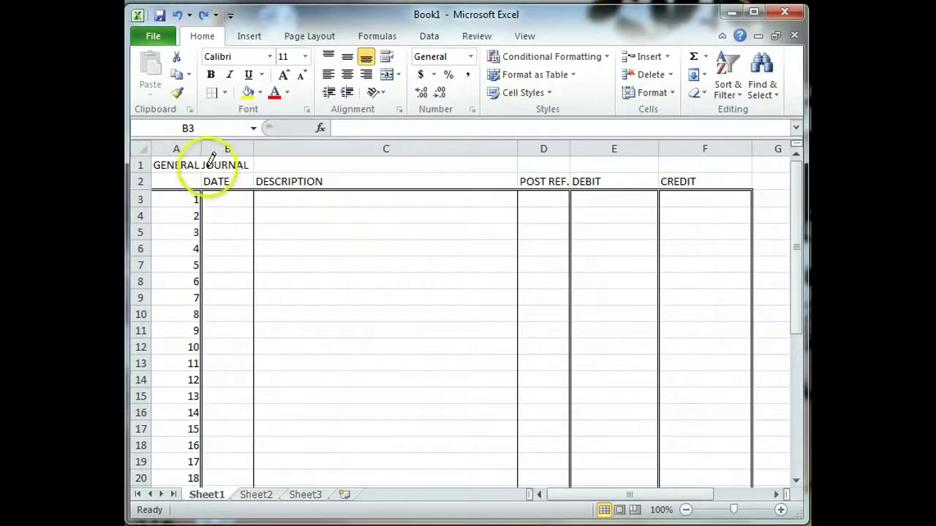
{"action": "left_click", "coordinate": [213, 158]}
{"action": "key", "text": "Escape"}
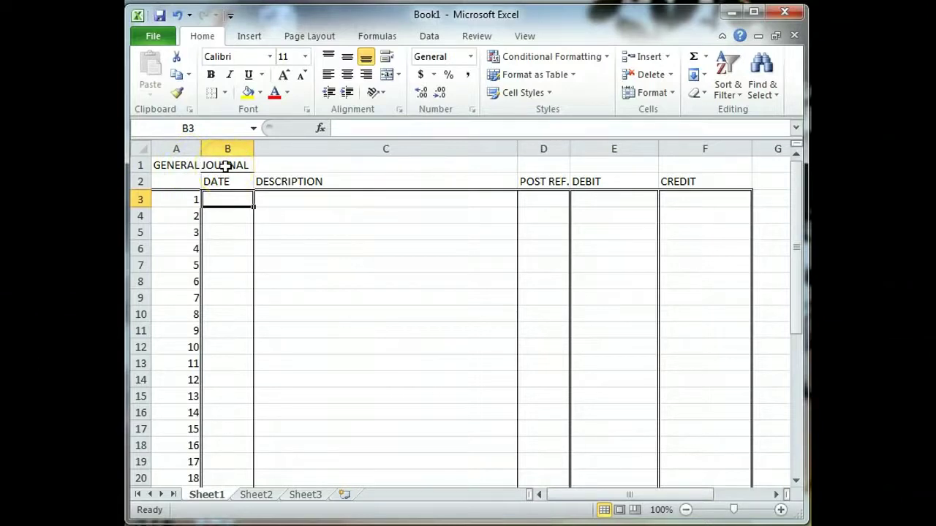
{"action": "left_click", "coordinate": [208, 168]}
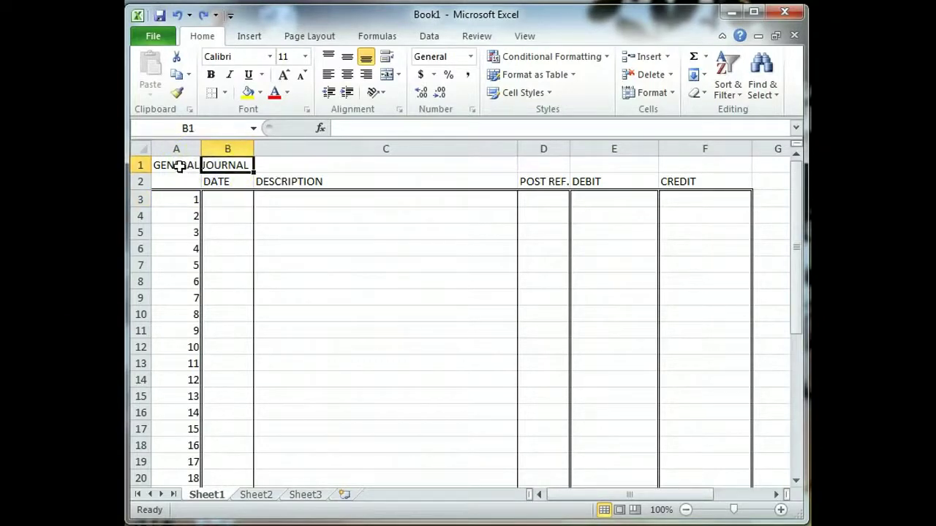
- Merge and center the GENERAL JOURNAL title across A1 to F1 and make it bold
{"action": "left_click_drag", "start_coordinate": [179, 167], "coordinate": [697, 161]}
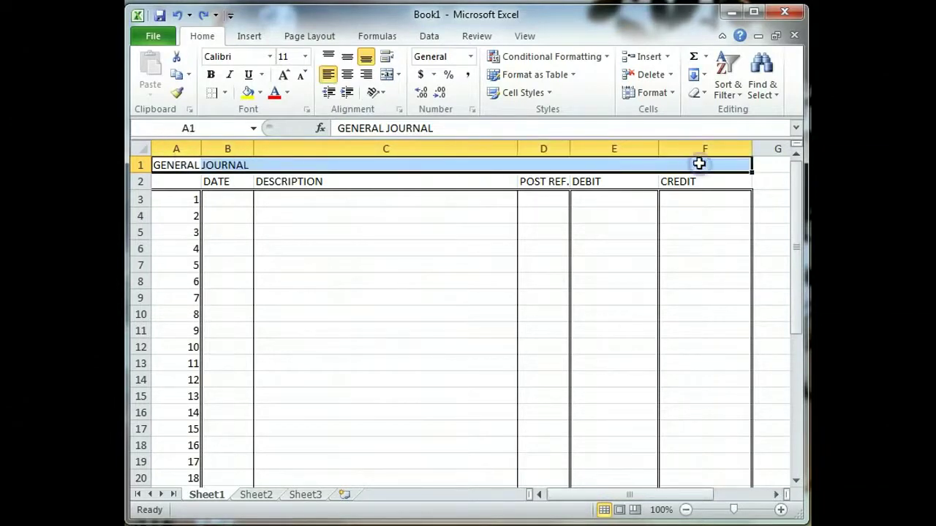
{"action": "left_click", "coordinate": [388, 76]}
{"action": "left_click", "coordinate": [407, 165]}
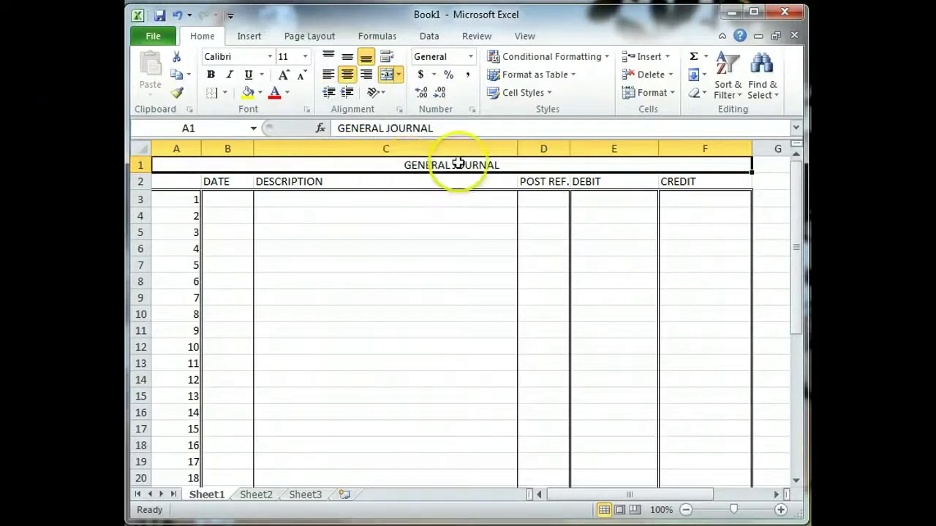
{"action": "left_click", "coordinate": [210, 75]}
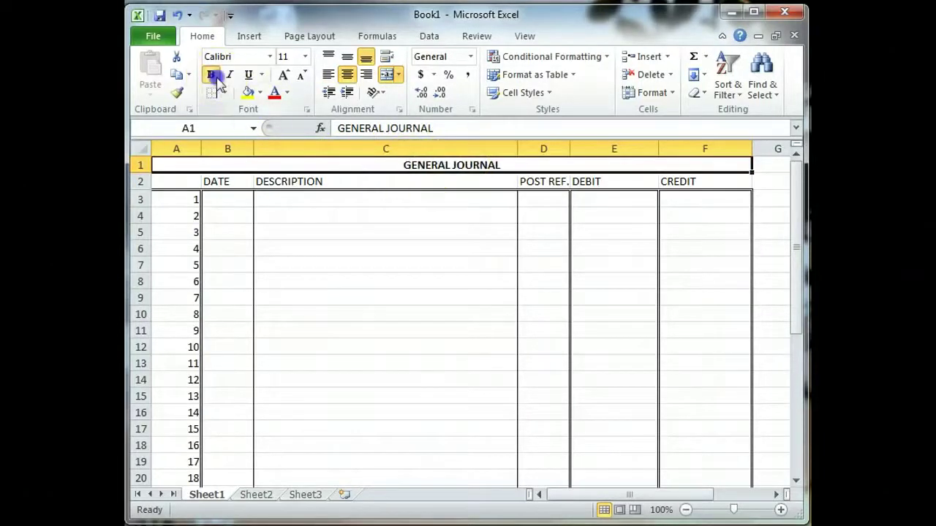
{"action": "left_click", "coordinate": [313, 182]}
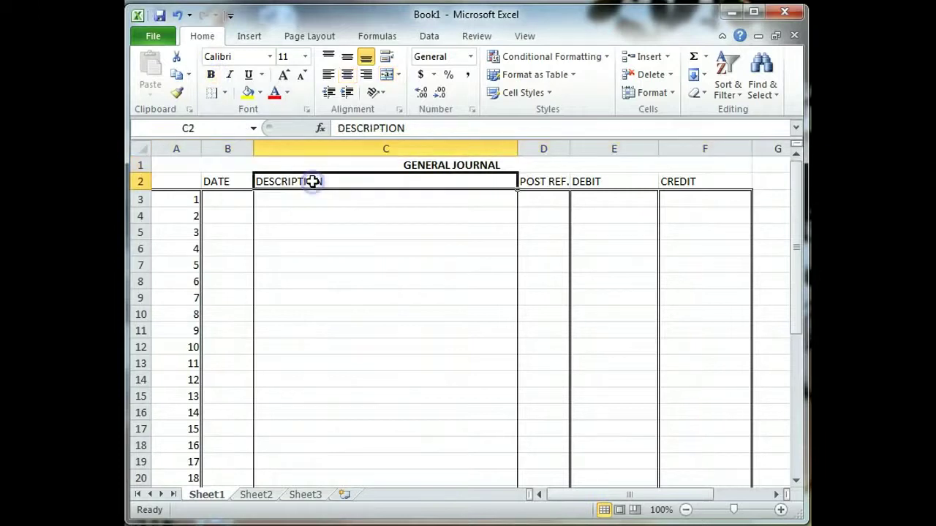
{"action": "left_click", "coordinate": [305, 203]}
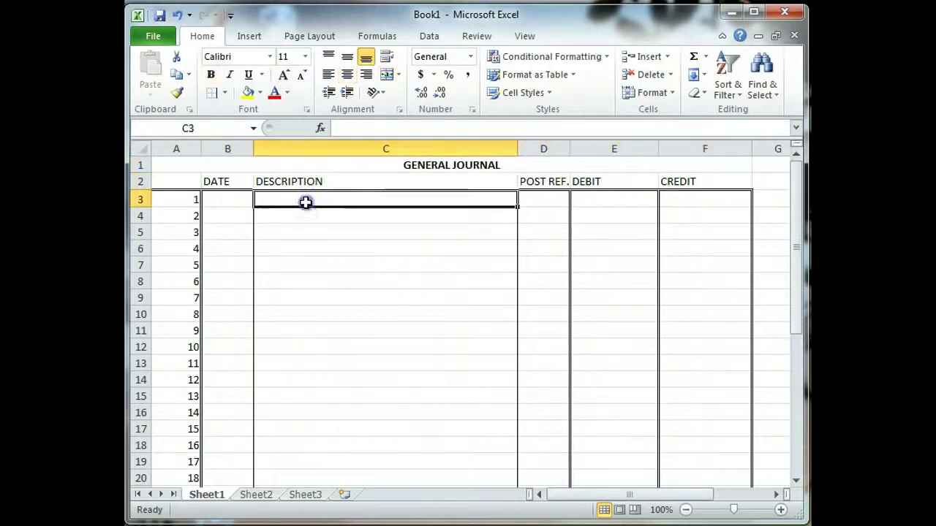
- Draw a single solid line beneath the merged GENERAL JOURNAL title, spanning columns A to F
{"action": "left_click", "coordinate": [371, 167]}
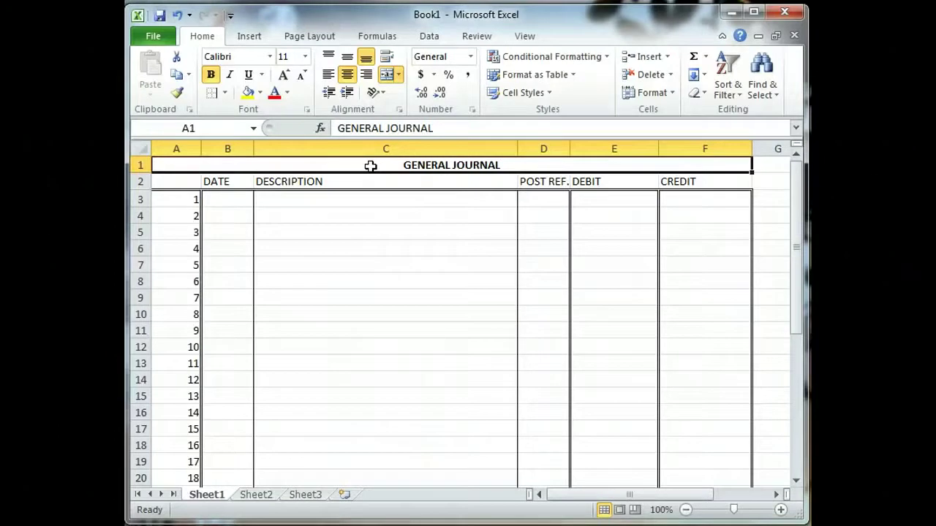
{"action": "left_click", "coordinate": [226, 93]}
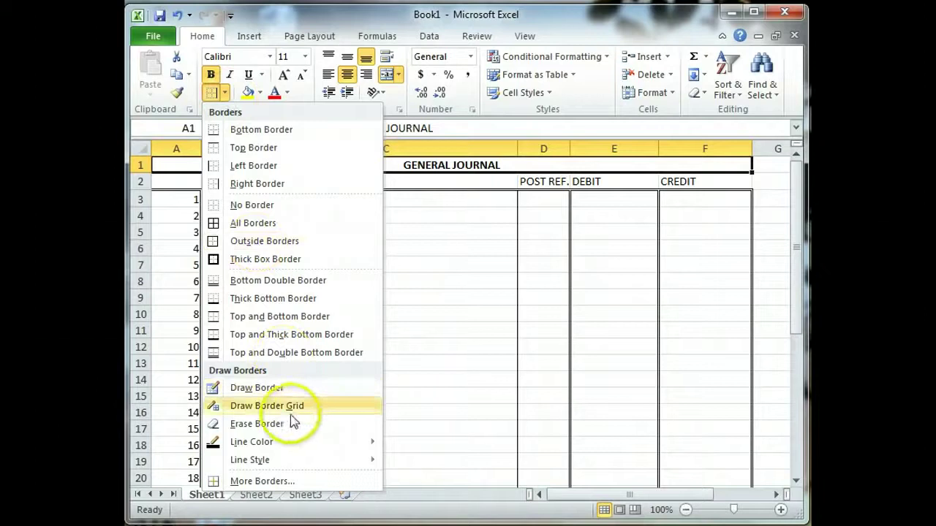
{"action": "mouse_move", "coordinate": [289, 463]}
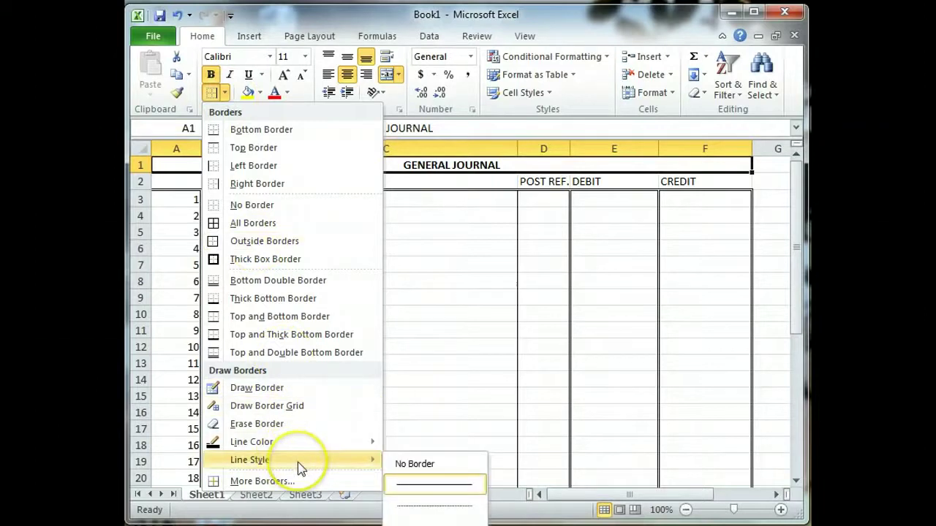
{"action": "left_click", "coordinate": [434, 485]}
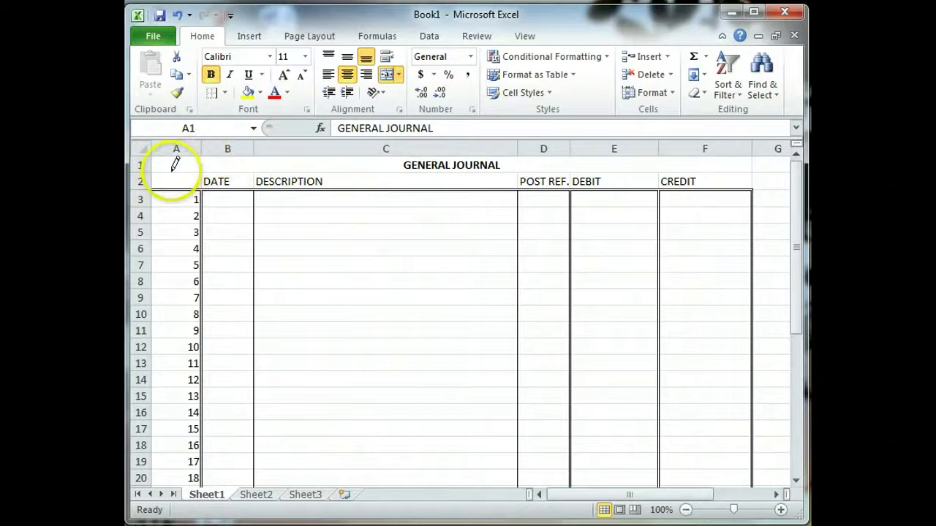
{"action": "mouse_move", "coordinate": [172, 169]}
{"action": "left_mouse_down"}
{"action": "mouse_move", "coordinate": [339, 173]}
{"action": "mouse_move", "coordinate": [510, 155]}
{"action": "left_mouse_up"}
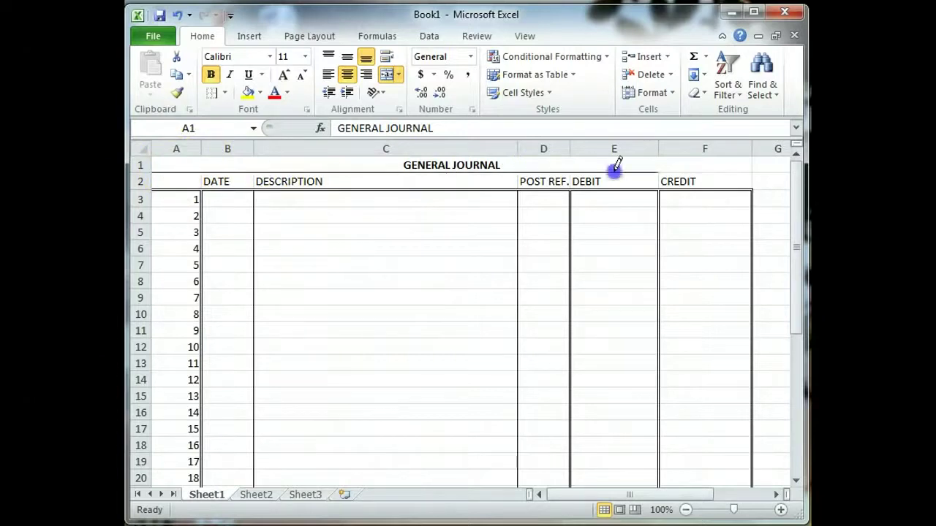
{"action": "left_click_drag", "start_coordinate": [596, 192], "coordinate": [497, 213]}
{"action": "key", "text": "Escape"}
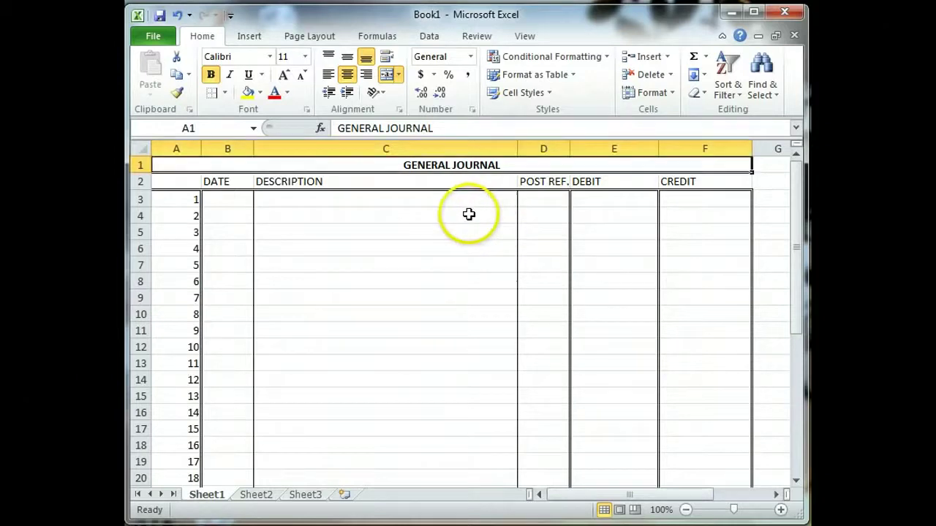
{"action": "left_click", "coordinate": [468, 213]}
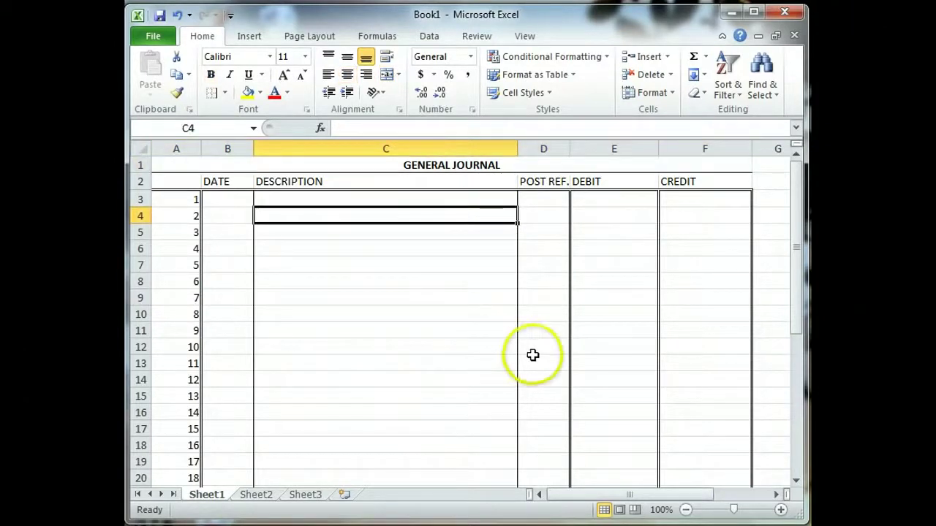
- Try applying all borders to the journal body B3 to F36, and undo it
{"action": "scroll", "coordinate": [442, 327], "scroll_direction": "down", "scroll_amount": 2}
{"action": "scroll", "coordinate": [442, 327], "scroll_direction": "up", "scroll_amount": 2}
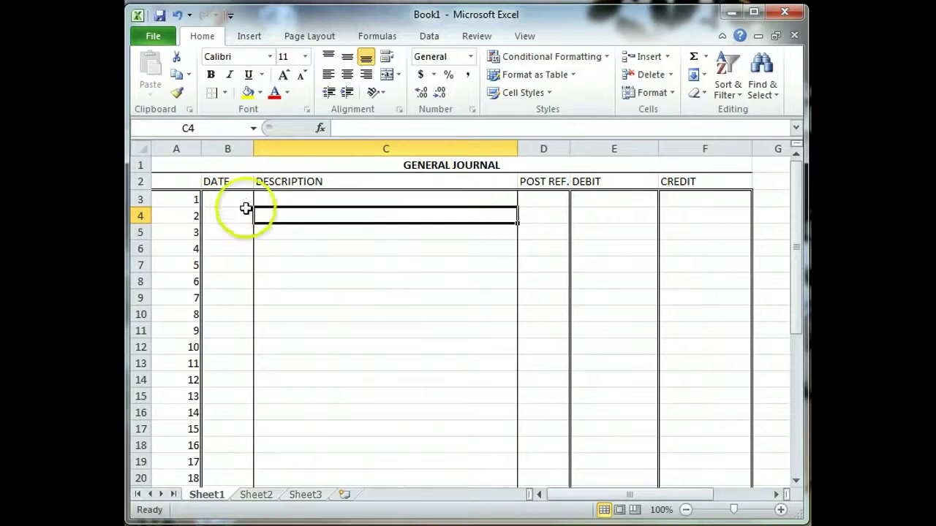
{"action": "left_click_drag", "start_coordinate": [240, 195], "coordinate": [716, 455]}
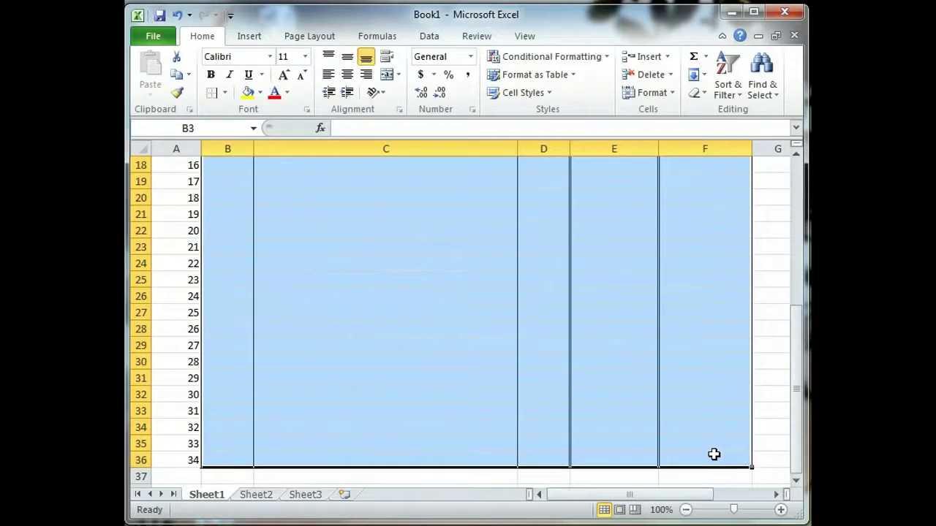
{"action": "left_click", "coordinate": [225, 93]}
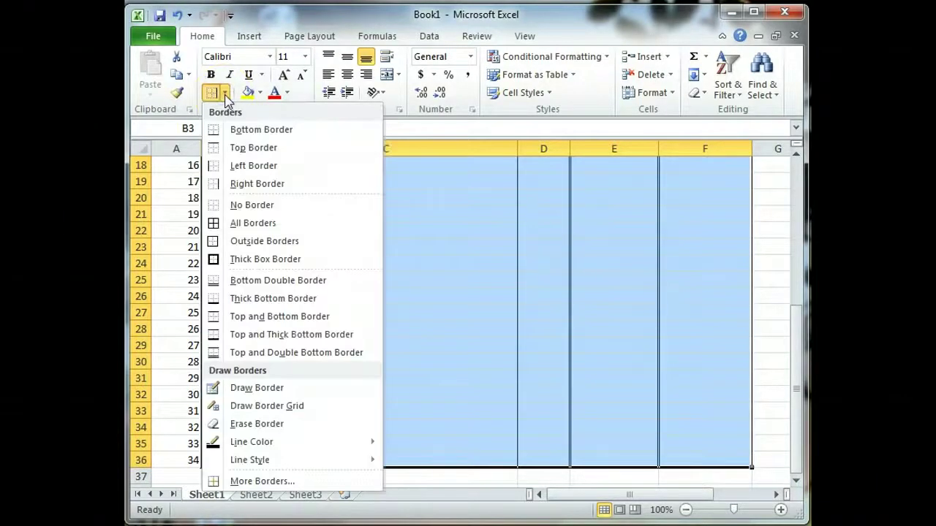
{"action": "left_click", "coordinate": [249, 223]}
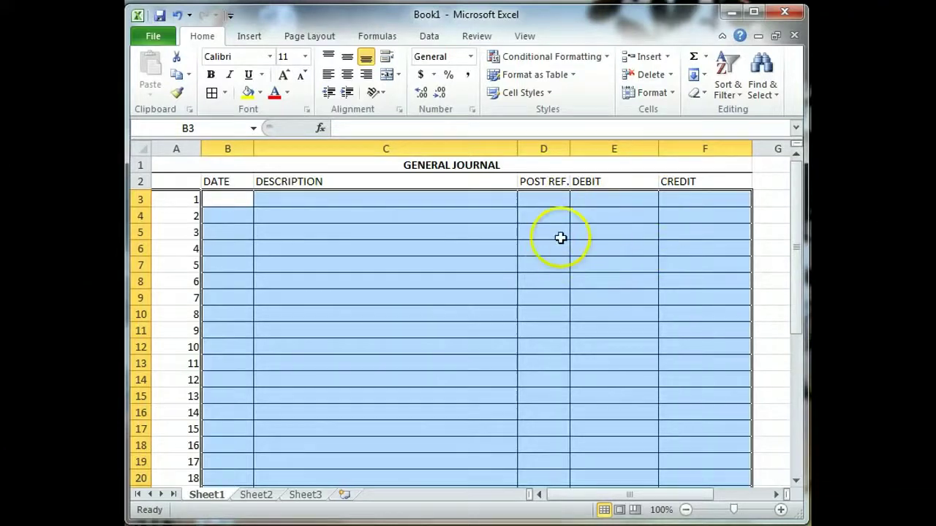
{"action": "left_click", "coordinate": [180, 15]}
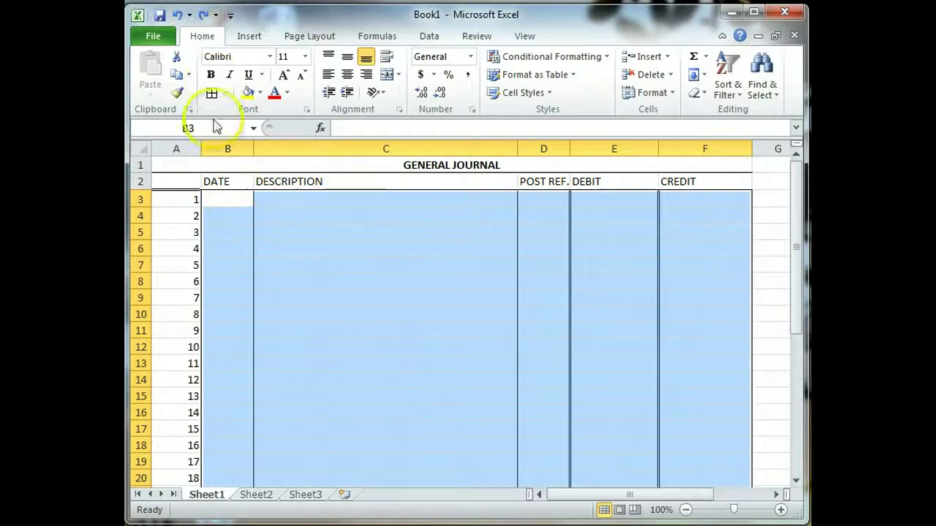
- Apply a bottom border to the journal body range B3 to F36
{"action": "left_click", "coordinate": [226, 94]}
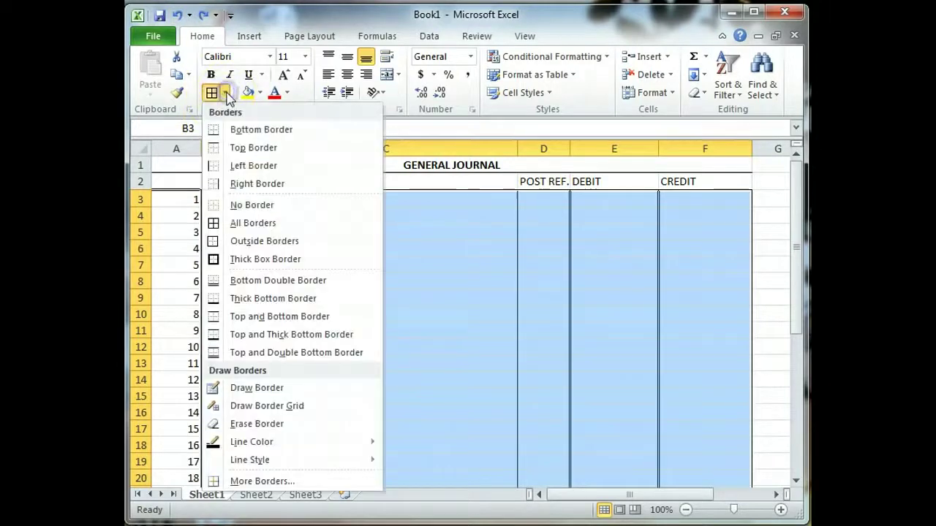
{"action": "left_click", "coordinate": [271, 131]}
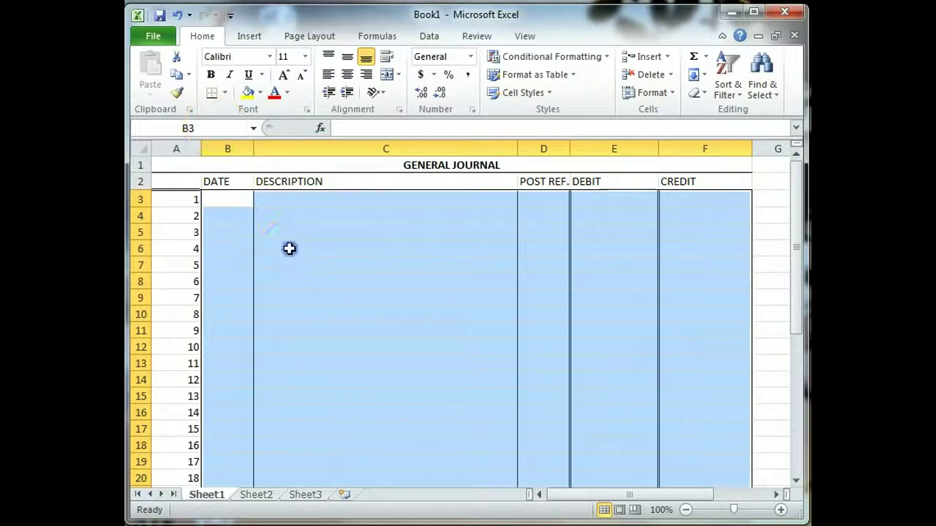
{"action": "left_click", "coordinate": [289, 249]}
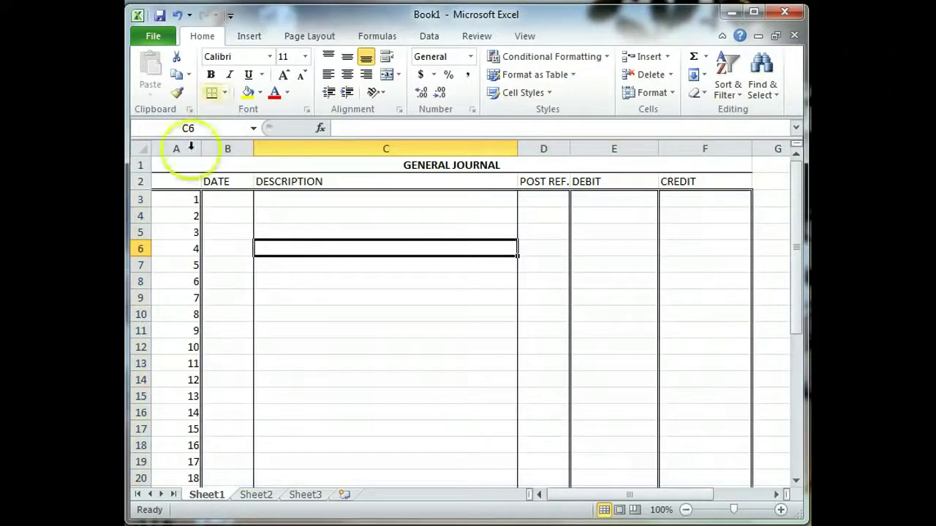
- Check the ruling lines of the journal body from row 3 down to the bottom edge at row 36
{"action": "key", "text": "Down"}
{"action": "key", "text": "Down"}
{"action": "key", "text": "Down"}
{"action": "key", "text": "Down"}
{"action": "key", "text": "Down"}
{"action": "key", "text": "Down"}
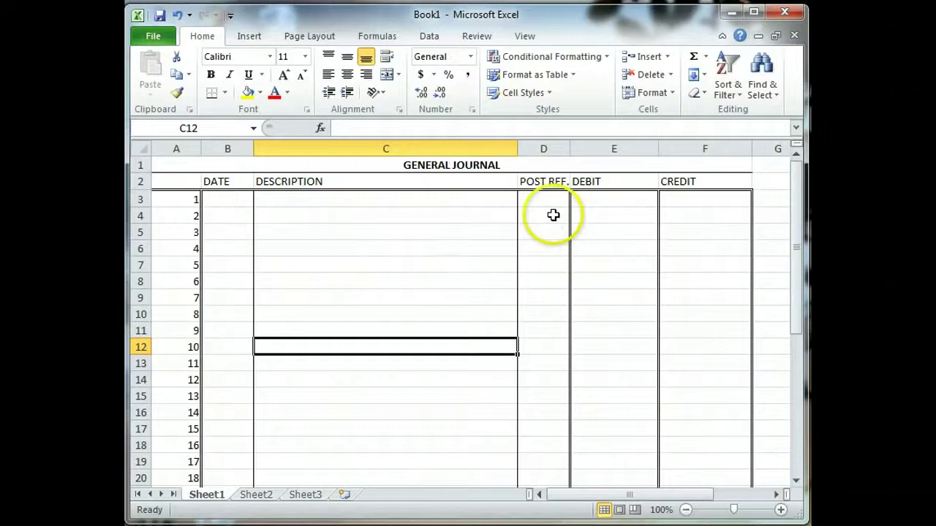
{"action": "left_click", "coordinate": [238, 195]}
{"action": "left_click_drag", "start_coordinate": [238, 195], "coordinate": [752, 468]}
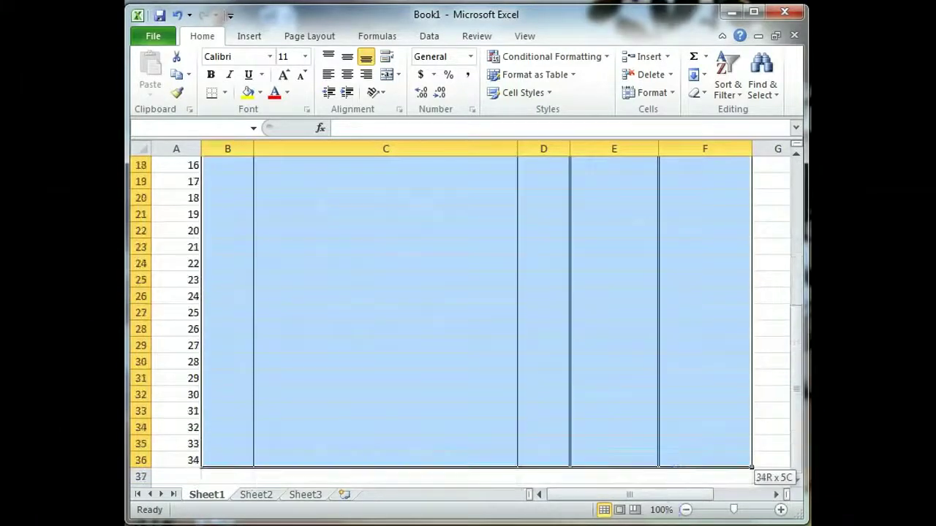
{"action": "left_click_drag", "start_coordinate": [676, 463], "coordinate": [679, 459]}
{"action": "left_click", "coordinate": [413, 369]}
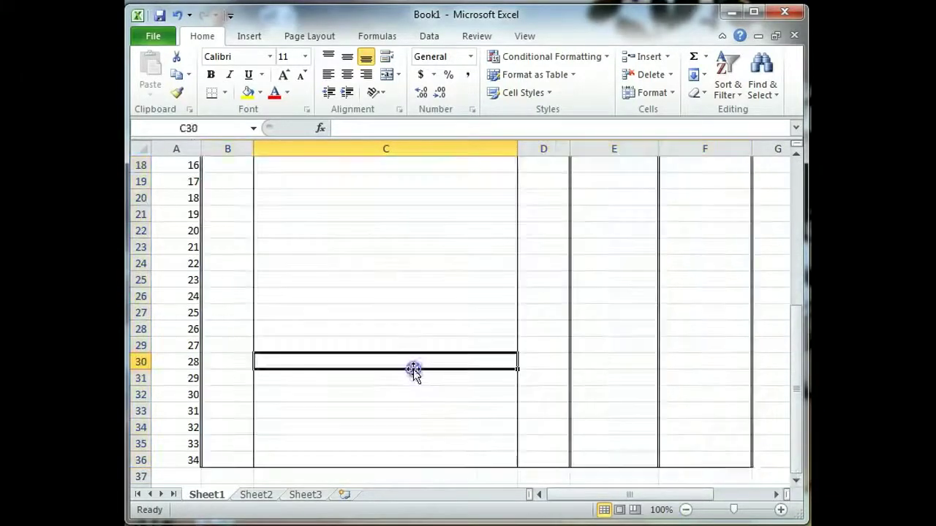
{"action": "scroll", "coordinate": [413, 369], "scroll_direction": "up", "scroll_amount": 6}
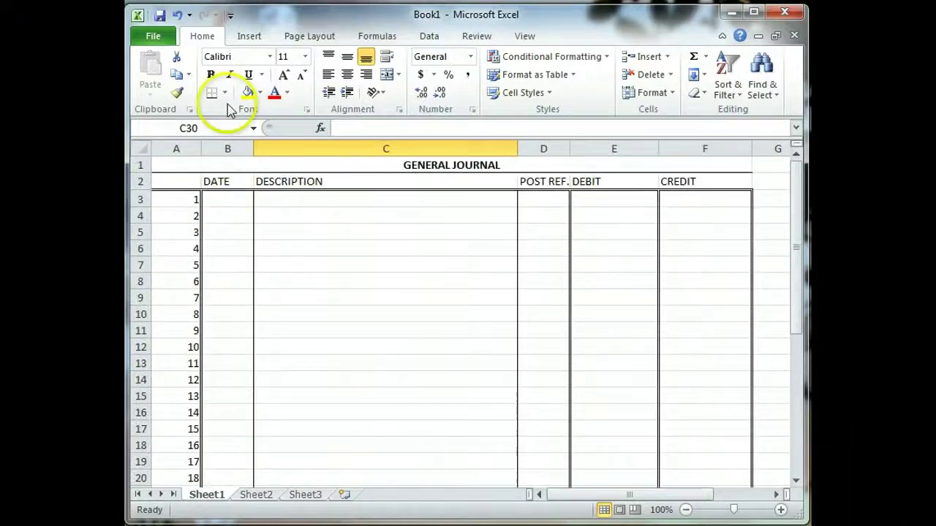
{"action": "left_click", "coordinate": [339, 231]}
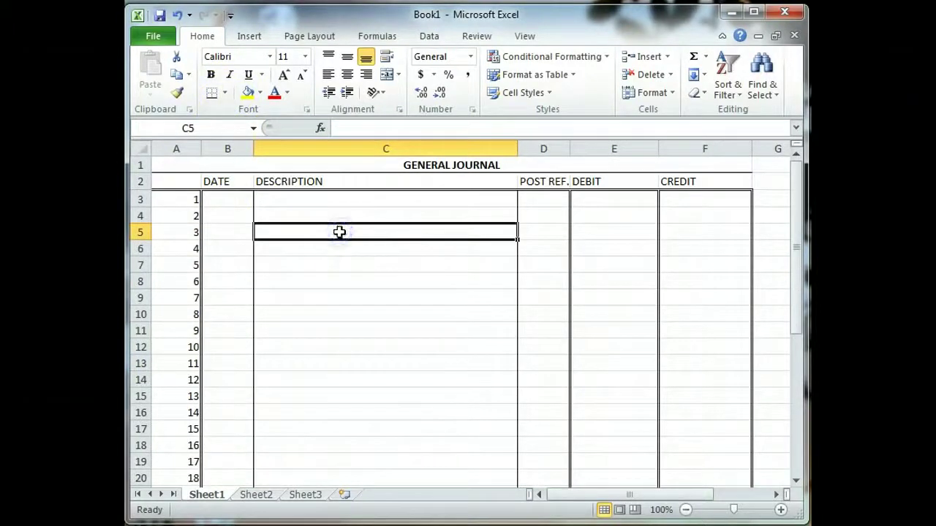